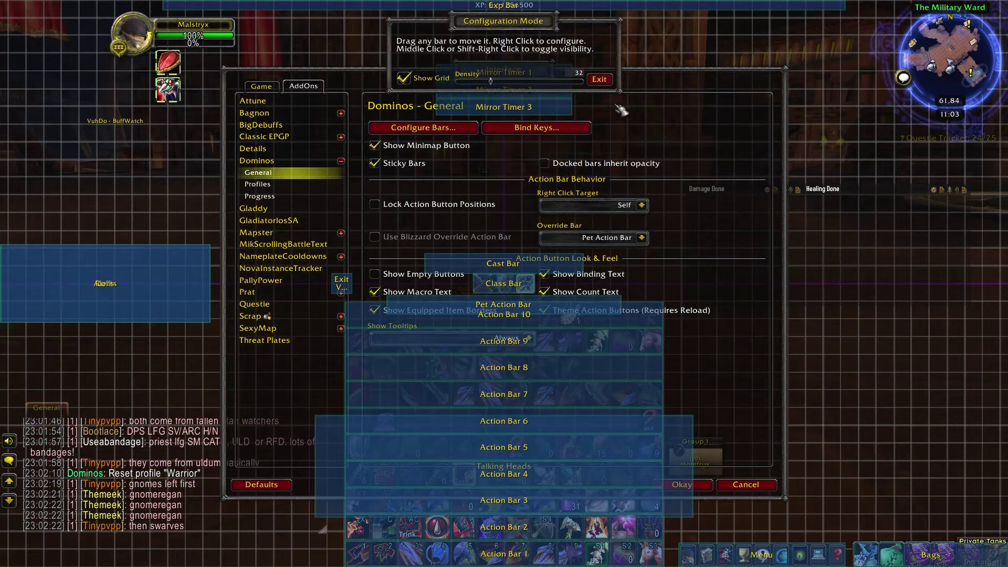
- Close the interface options and stack Action Bars 7, 8, 9 and 10 against the right edge of the game view
click(687, 484)
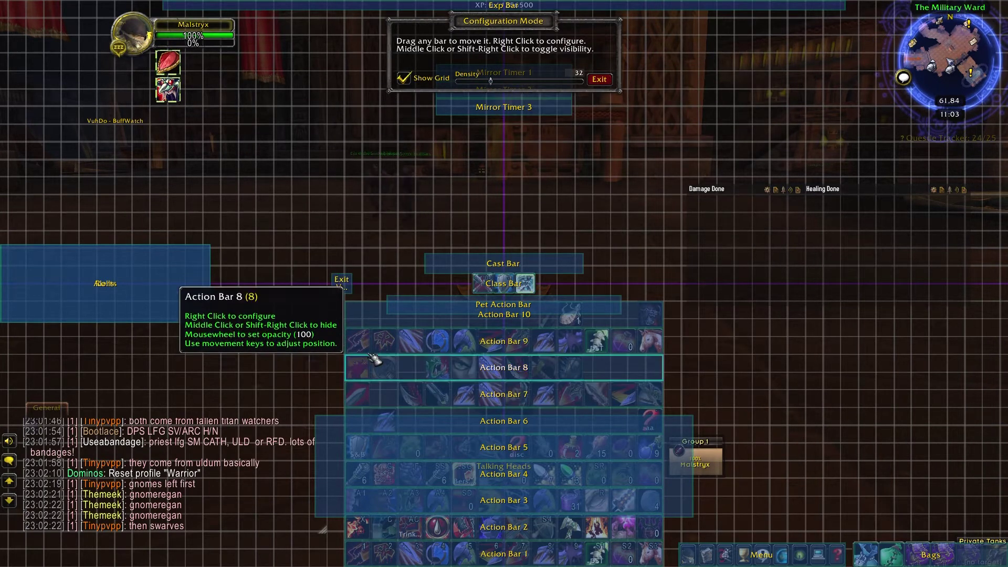
drag(374, 388, 733, 337)
drag(549, 367, 800, 290)
drag(500, 342, 787, 277)
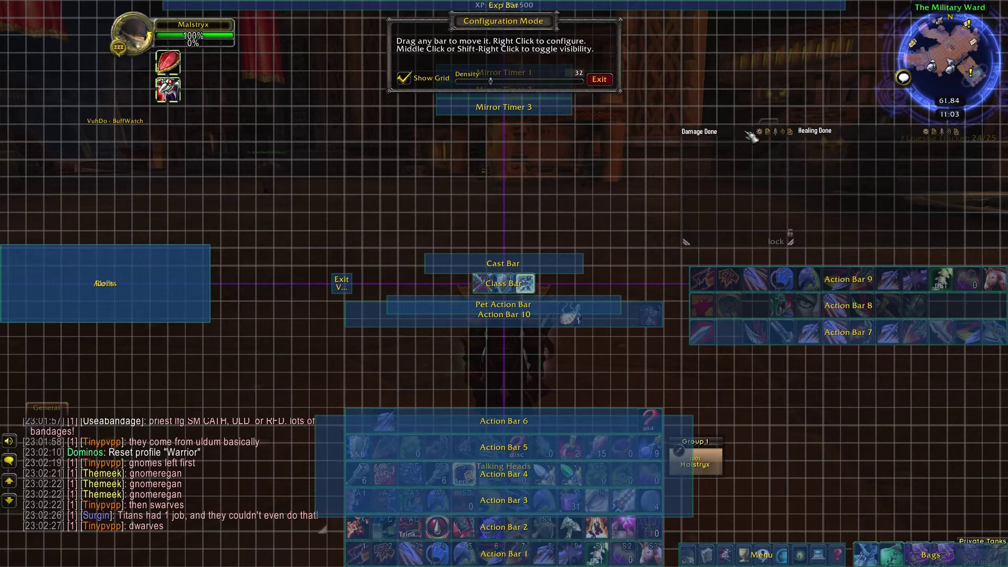
drag(619, 322, 961, 261)
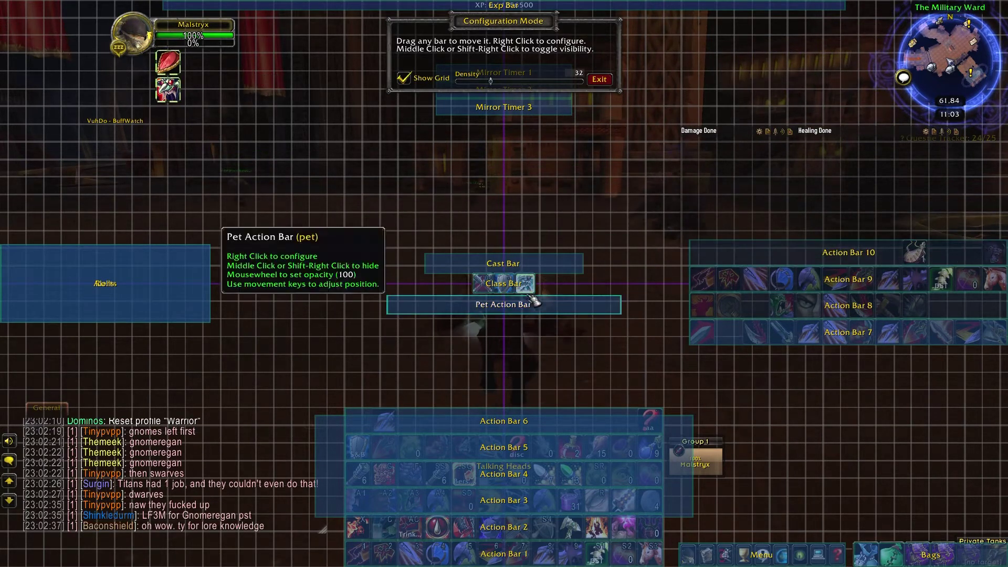
- Move the Class Bar to the upper-left area, the Pet Action and Cast Bars above Action Bar 6, and the Rolls and Alerts frames to the centre
drag(521, 288, 301, 199)
drag(501, 304, 499, 350)
drag(513, 264, 507, 368)
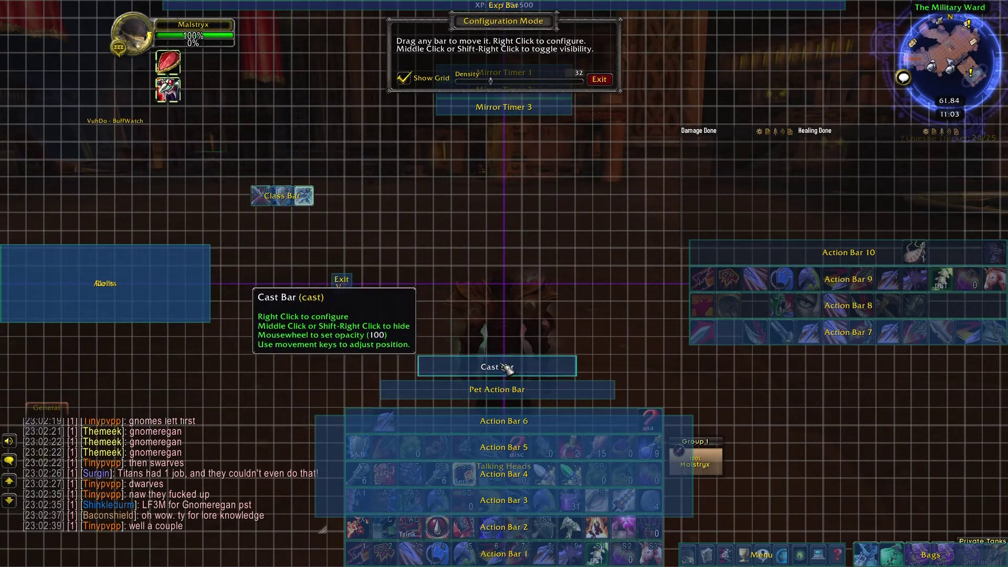
drag(167, 300, 564, 301)
drag(205, 299, 566, 300)
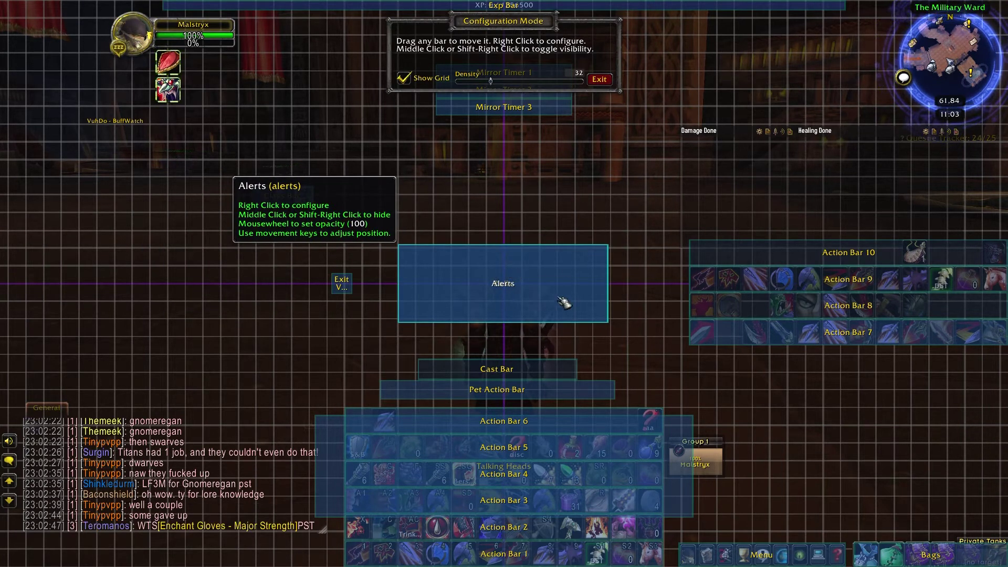
- Hide Action Bars 7, 8, 9 and 10
middle_click(808, 336)
middle_click(824, 314)
middle_click(825, 289)
middle_click(824, 263)
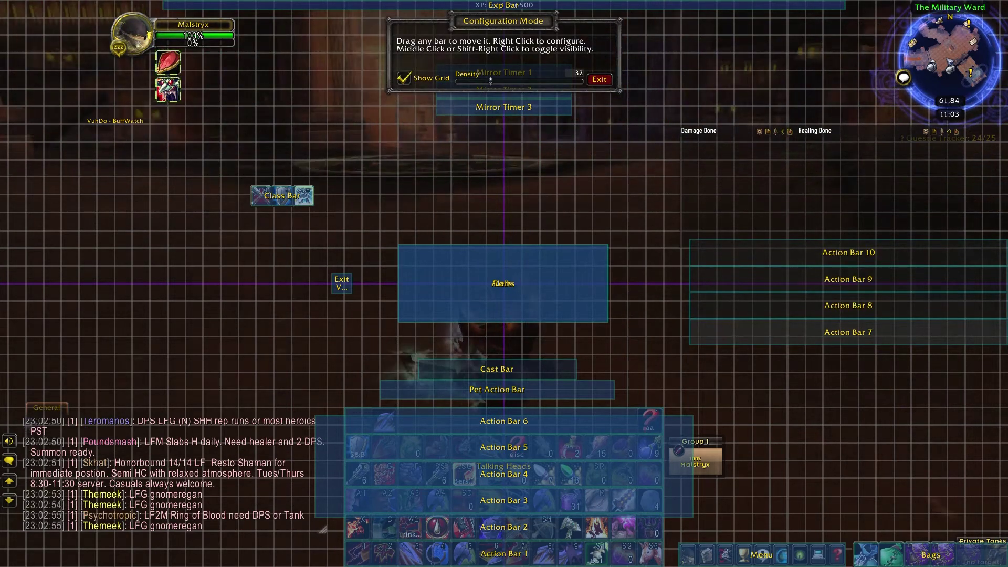
- Move the Talking Heads frame to the centre behind Alerts, nudge the Group 1 frame, and leave bar configuration mode
drag(683, 420, 692, 233)
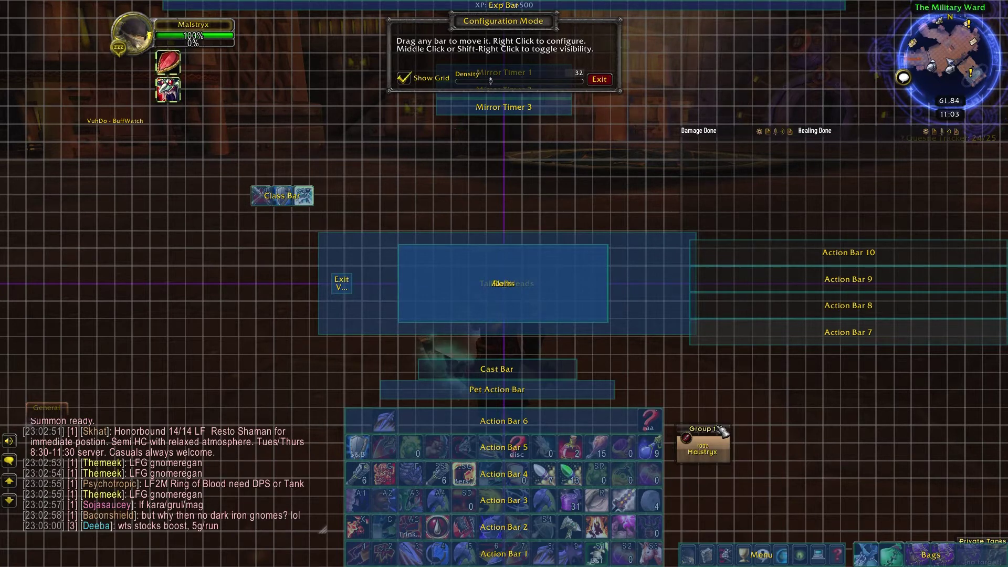
drag(717, 426, 713, 427)
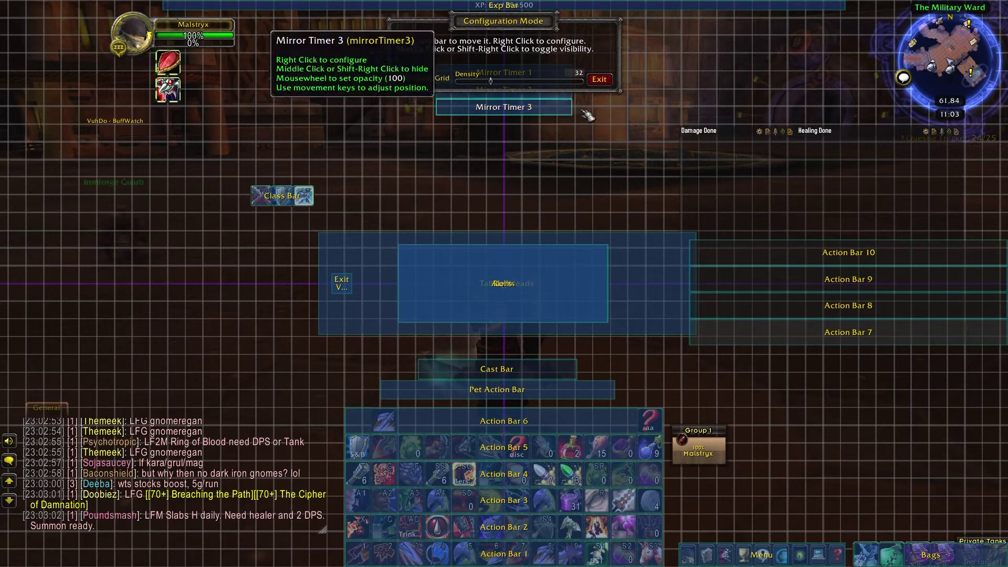
click(599, 80)
drag(492, 241, 336, 241)
drag(539, 289, 604, 289)
drag(499, 261, 672, 262)
key(space)
key(space)
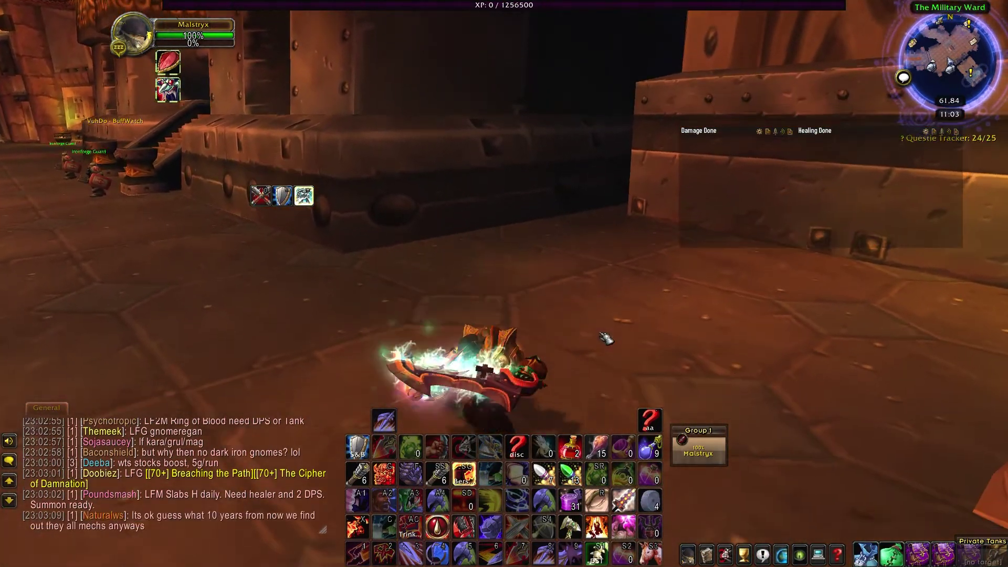
drag(515, 397, 453, 402)
click(384, 420)
drag(545, 314, 545, 314)
- Reenter Dominos bar configuration, lower the stack of Action Bars 7 to 10, and place Action Bar 6 just above it
text(minos)
key(Return)
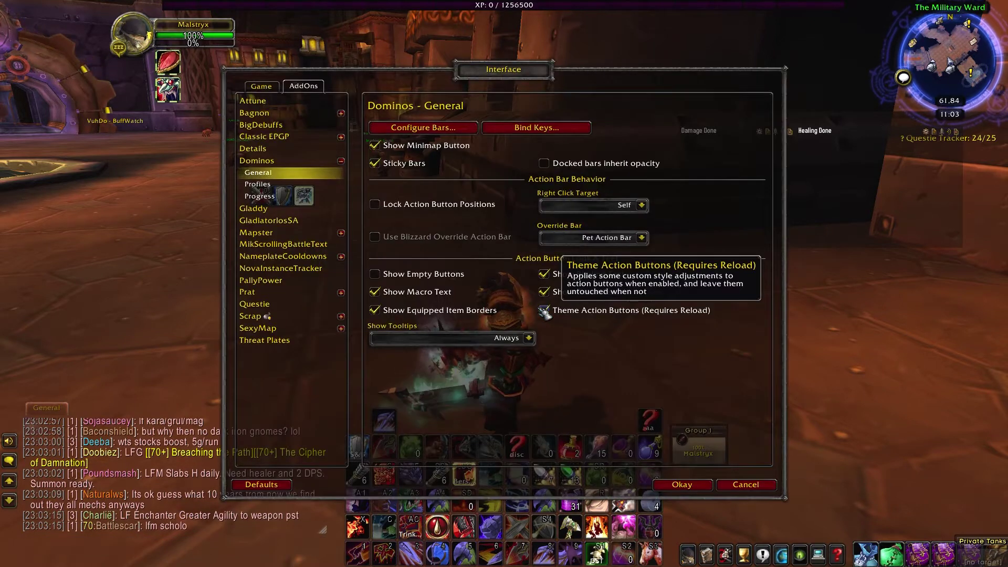
key(w)
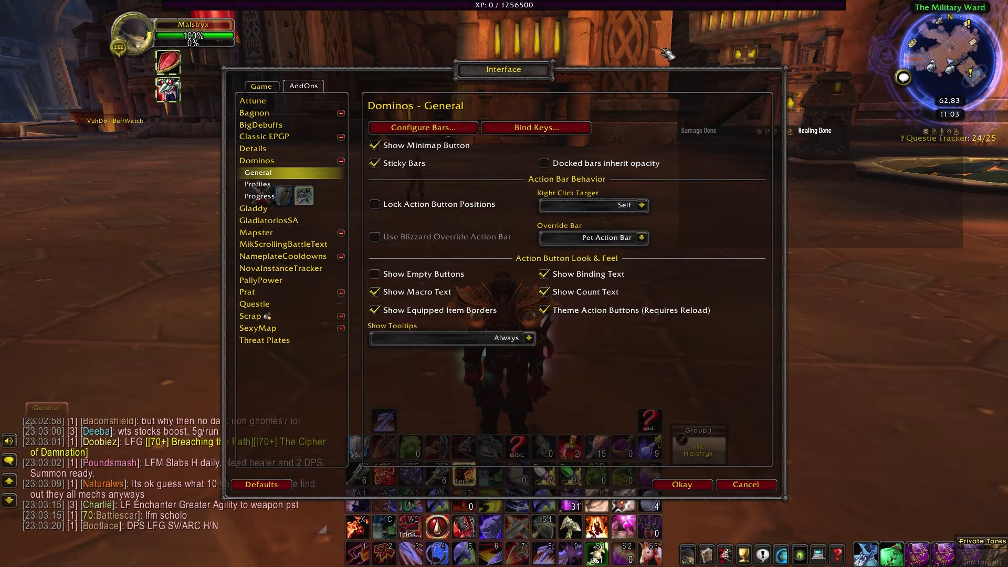
click(464, 130)
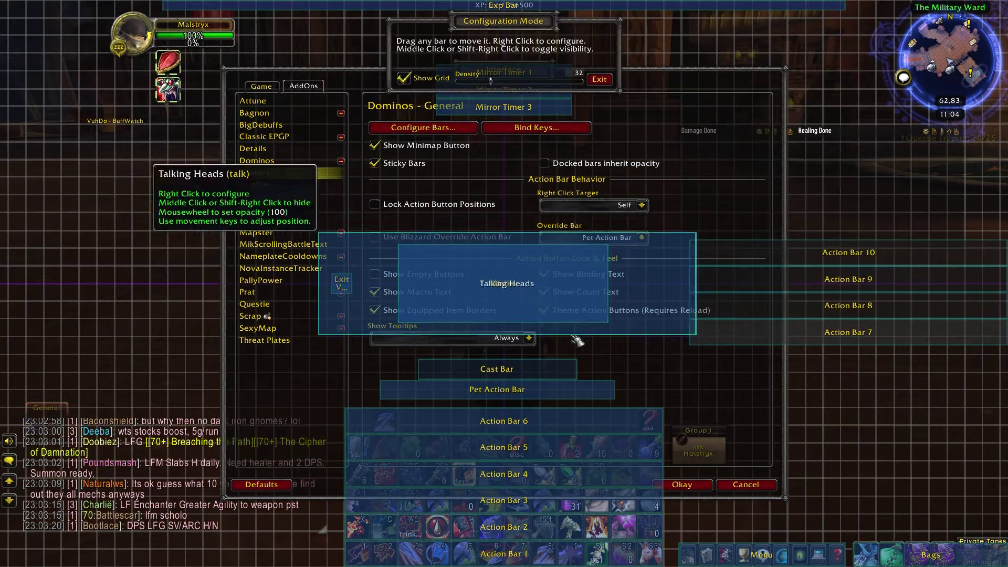
drag(962, 340, 965, 419)
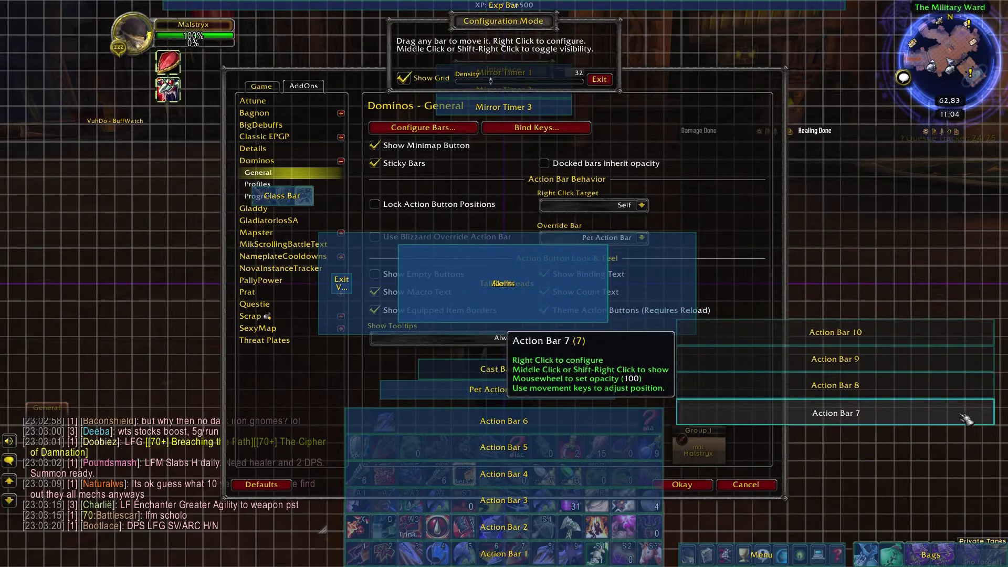
drag(546, 425, 903, 299)
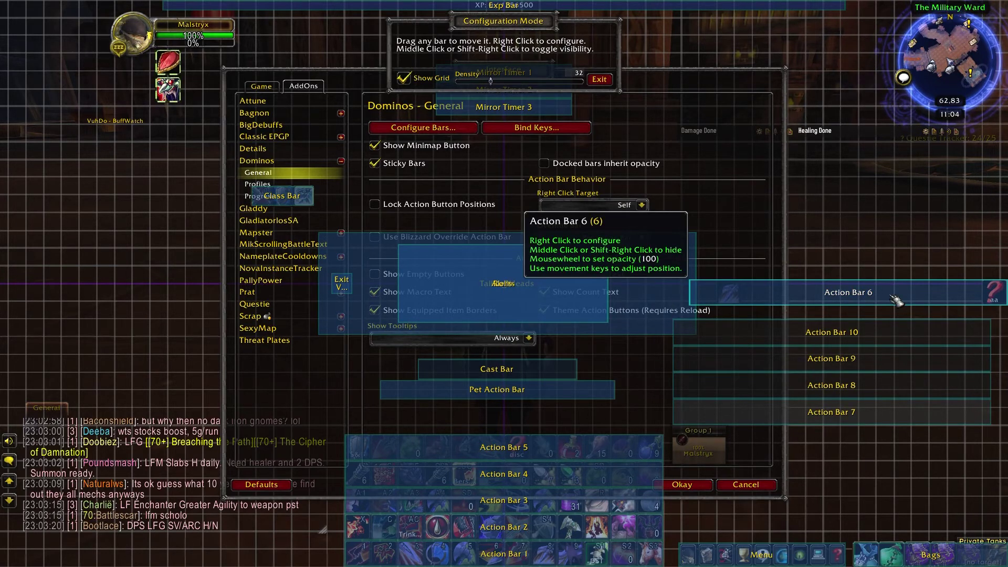
middle_click(858, 299)
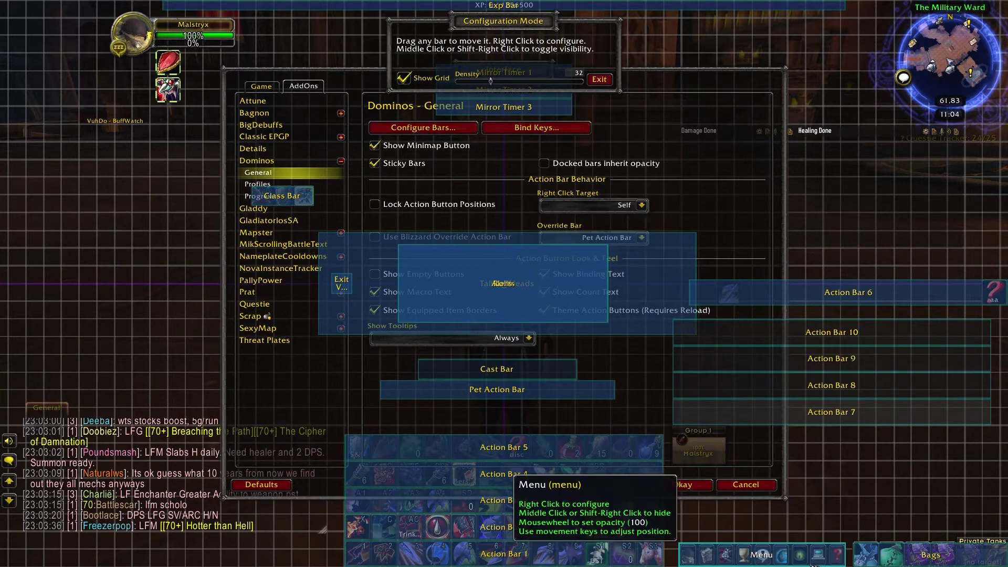
- Hide the Menu and Bags bars
middle_click(741, 530)
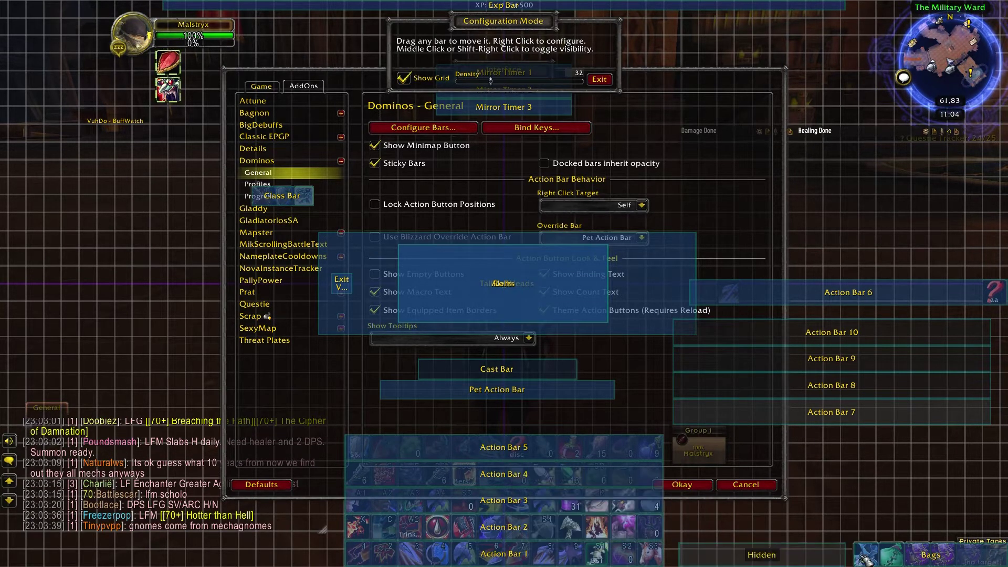
middle_click(893, 548)
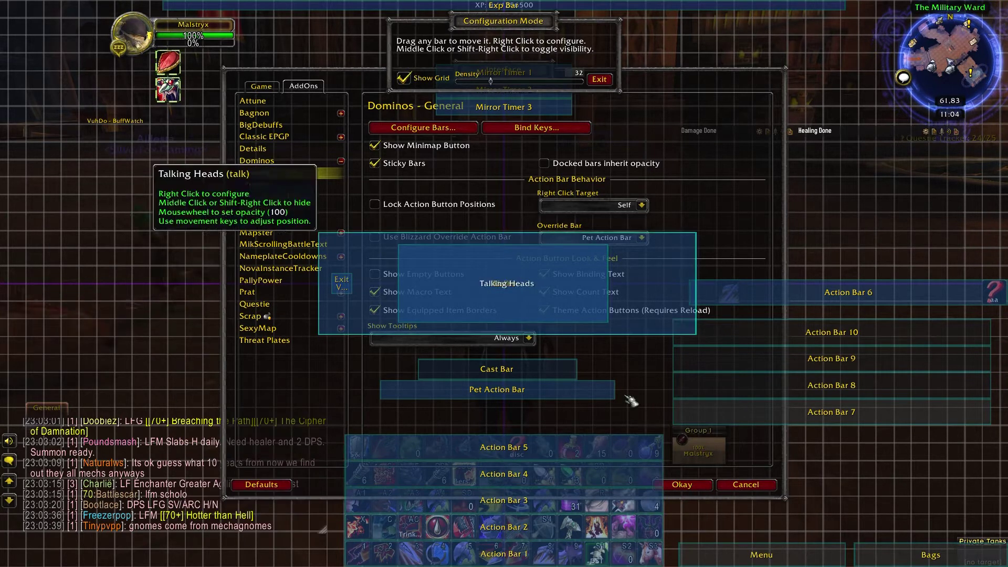
- Raise the stacked Action Bars 1 to 5 slightly to leave a gap beneath Action Bar 1
mouse_move(597, 446)
mouse_down()
mouse_move(599, 437)
mouse_move(606, 455)
mouse_up()
drag(615, 496, 616, 488)
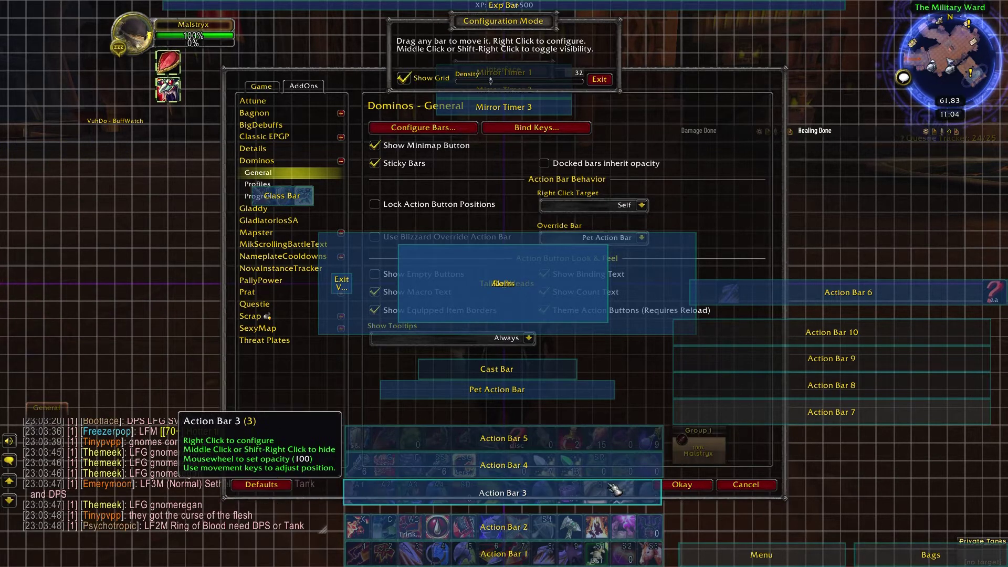
drag(625, 525, 624, 516)
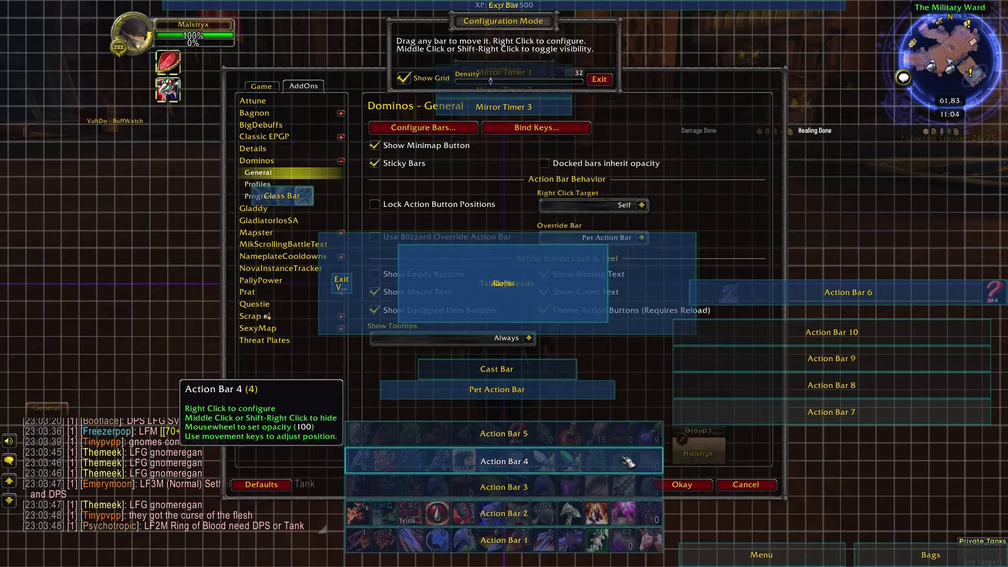
mouse_move(628, 467)
mouse_down()
mouse_move(633, 437)
mouse_move(396, 235)
mouse_move(382, 261)
mouse_move(568, 423)
mouse_move(626, 456)
mouse_move(635, 441)
mouse_move(618, 459)
mouse_up()
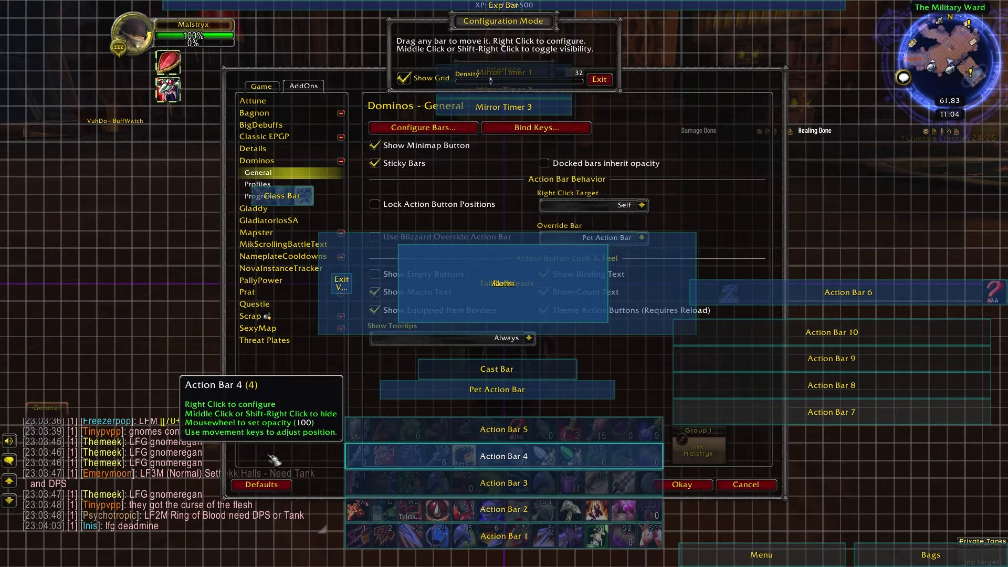
- Shift the chat window slightly towards the action bars and enlarge it from its lower corner
drag(45, 408, 51, 419)
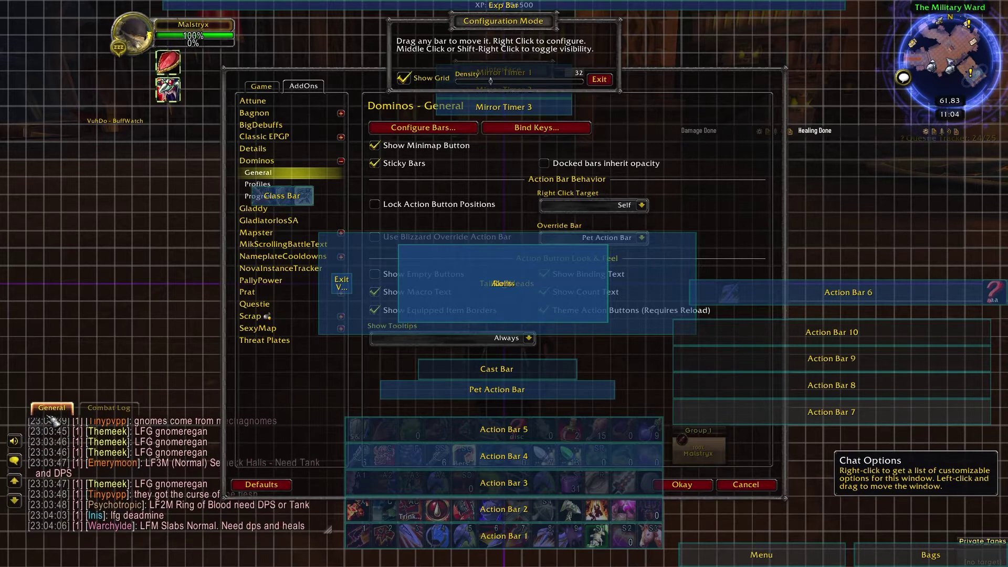
drag(333, 536, 341, 548)
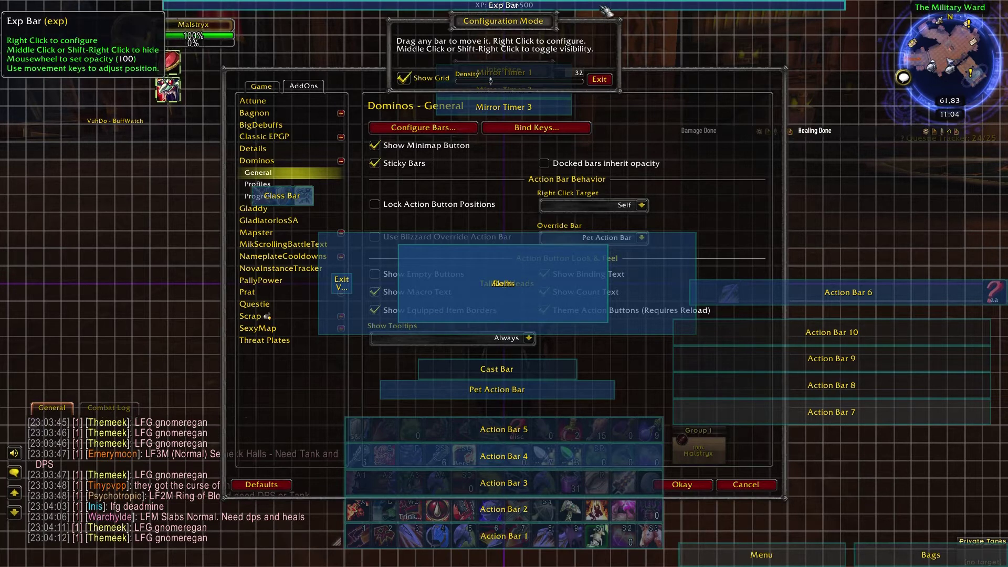
- Place the Exp Bar beneath Action Bar 1 with width 478 and height 22, and close the configuration and settings windows
drag(608, 16, 592, 558)
middle_click(594, 561)
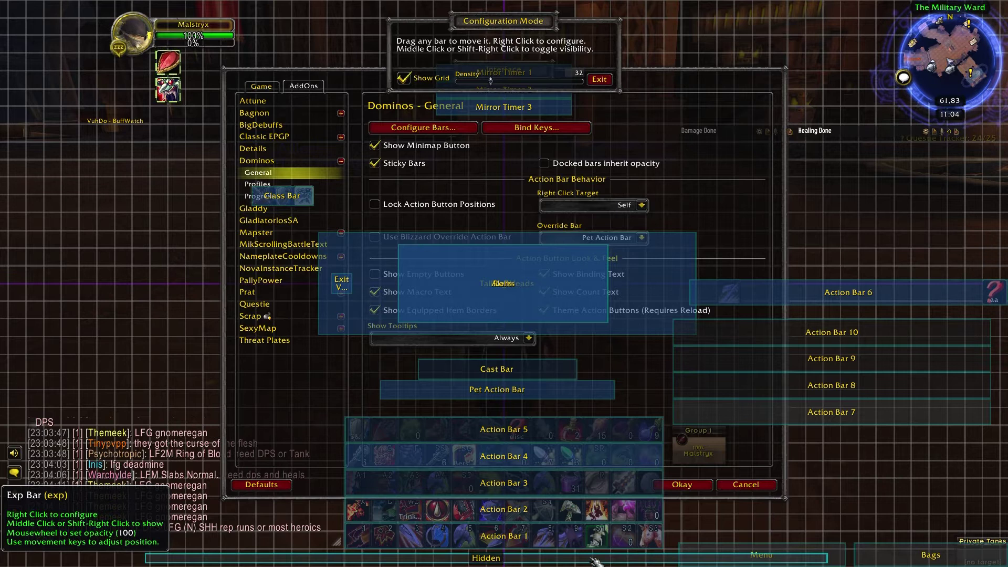
right_click(593, 558)
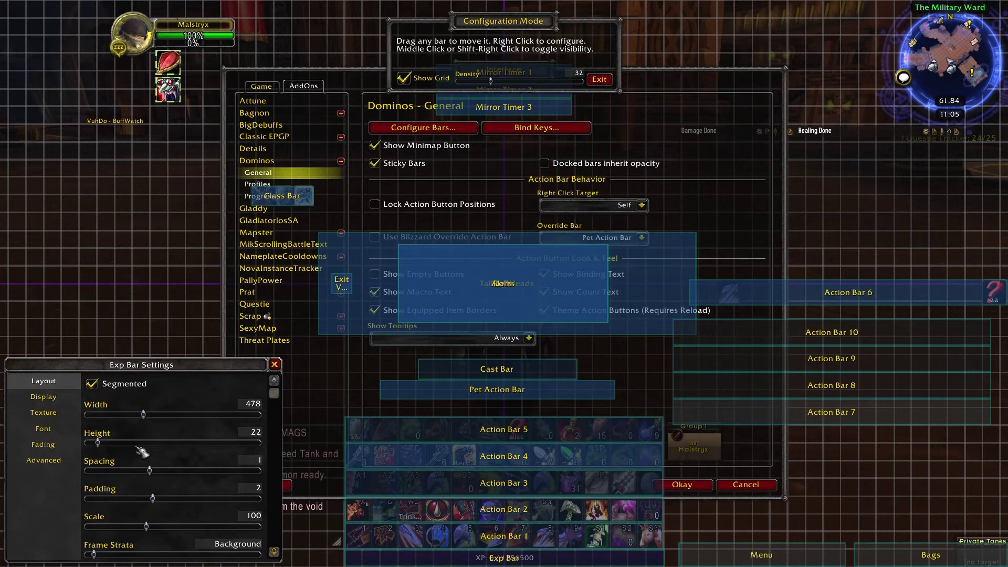
click(600, 82)
click(677, 482)
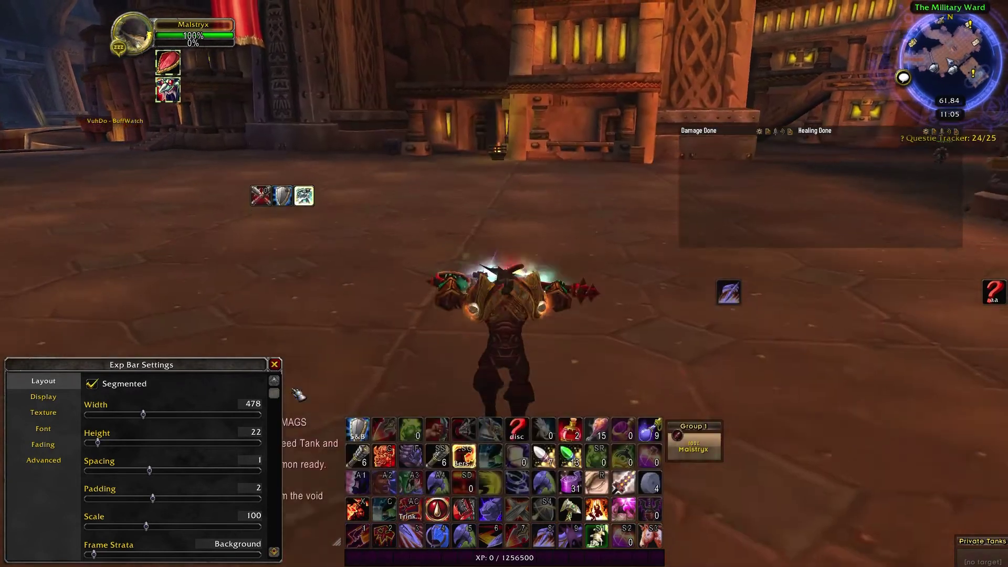
key(w)
click(274, 364)
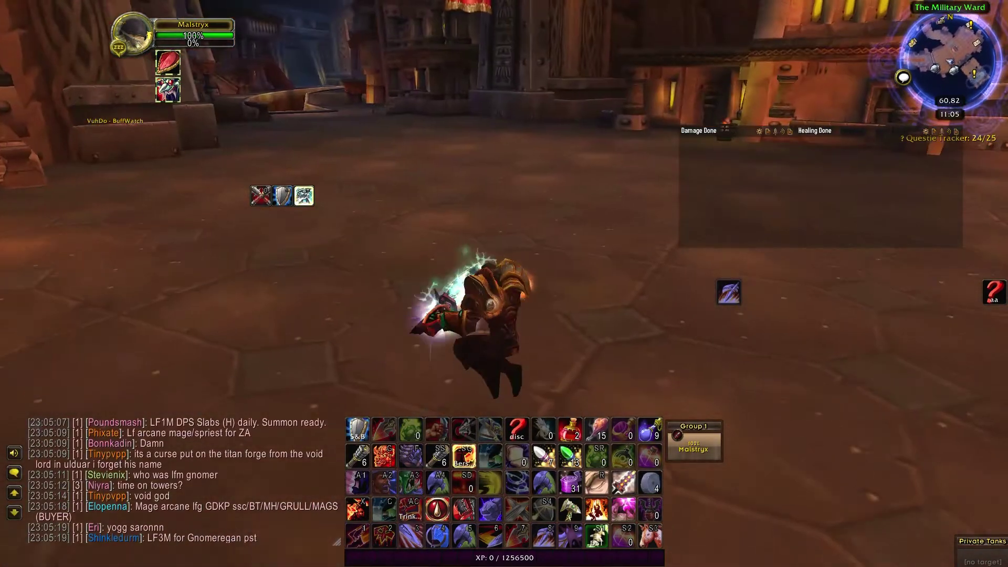
drag(298, 395, 298, 395)
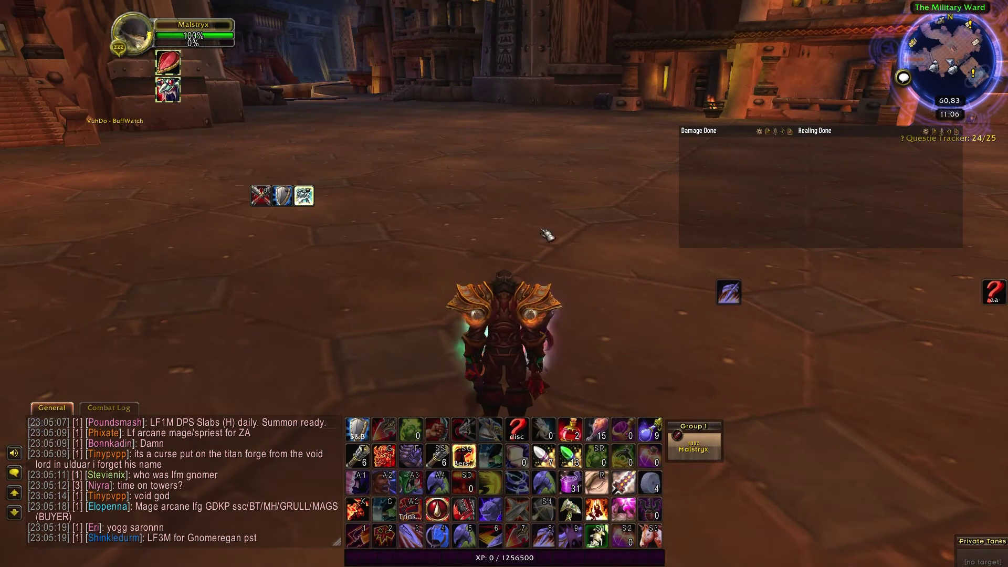
key(s)
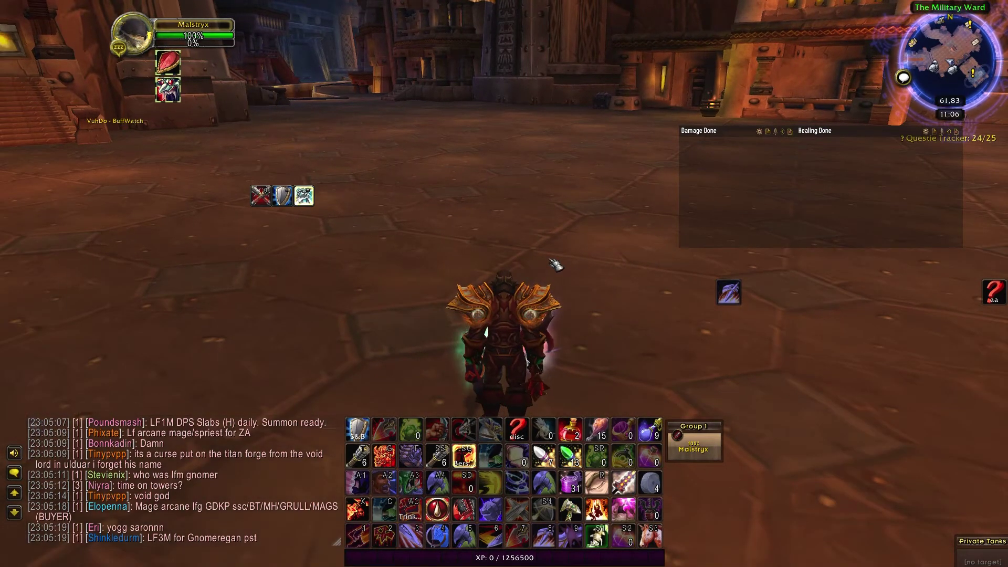
- Reenter bar configuration, set Action Bar 6 to 2 columns, and place it vertically along the right edge of the game view
key(Return)
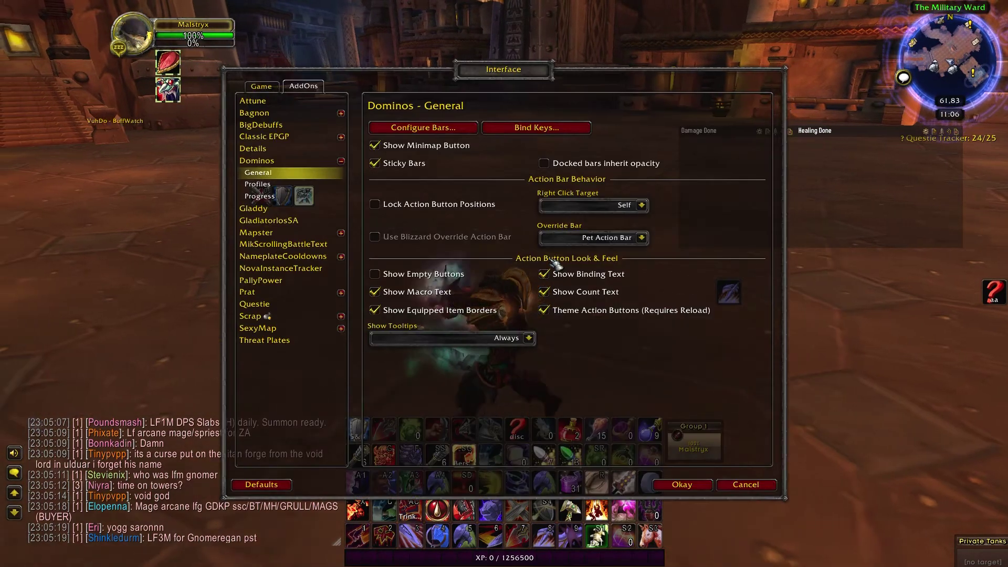
click(430, 134)
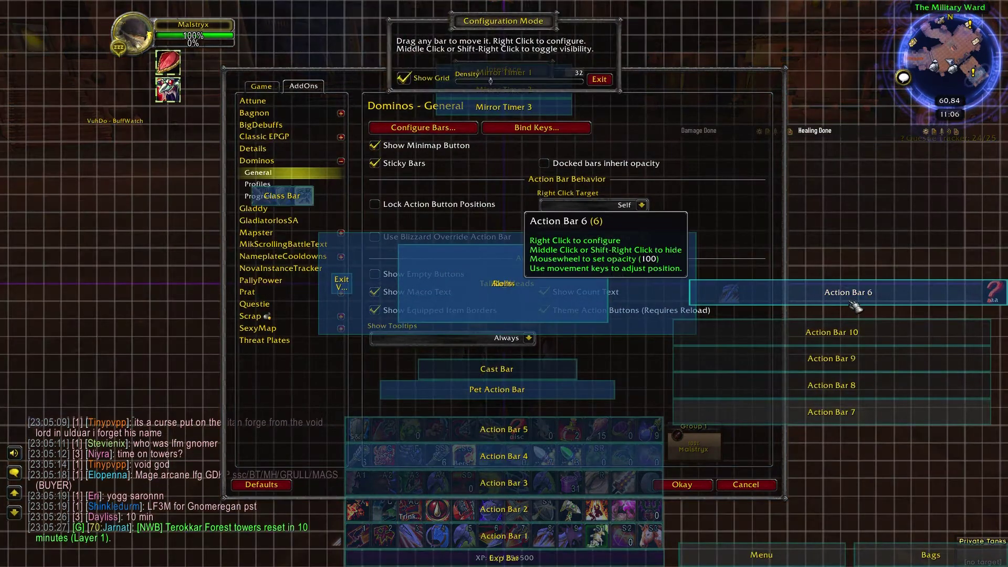
right_click(875, 287)
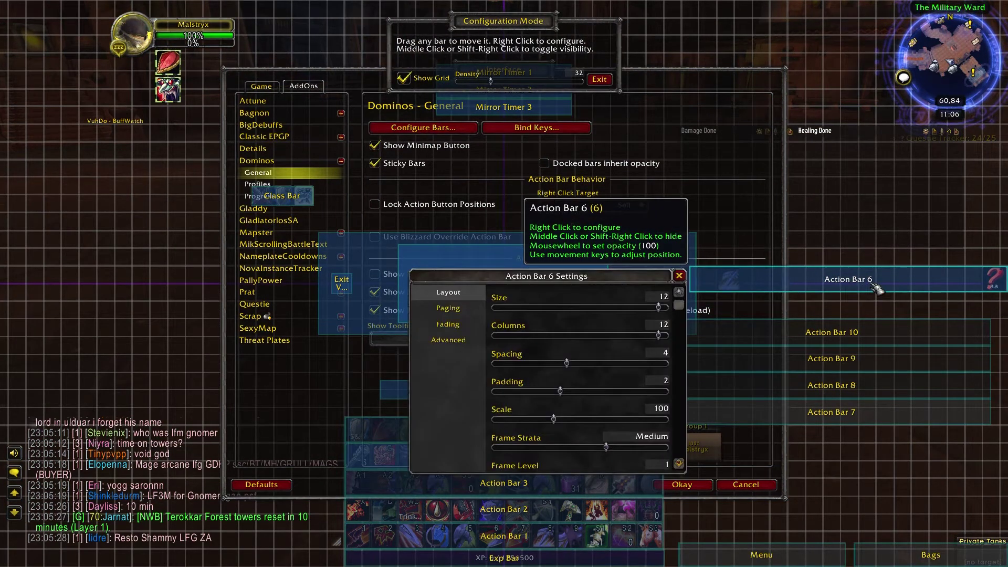
drag(877, 289, 879, 282)
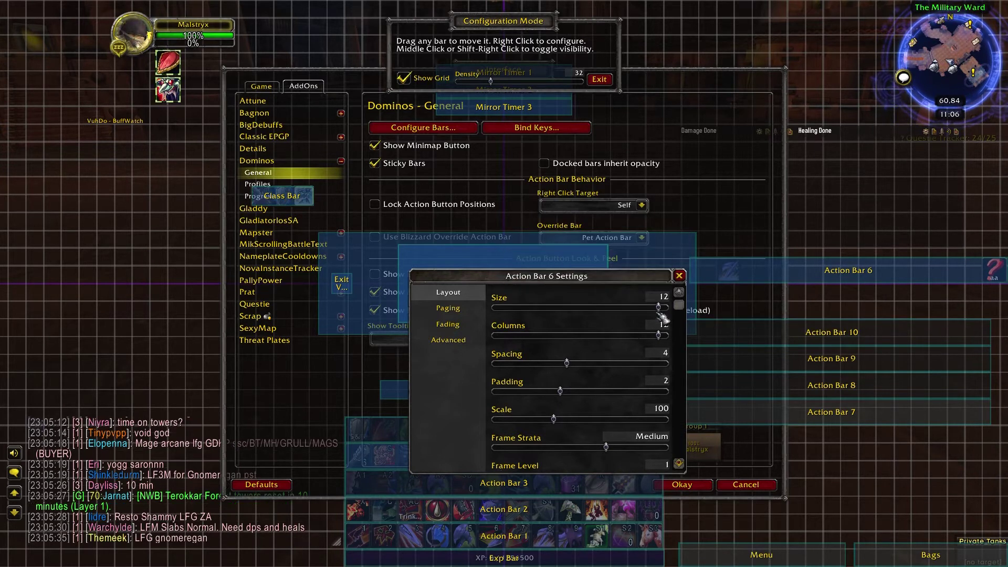
click(634, 334)
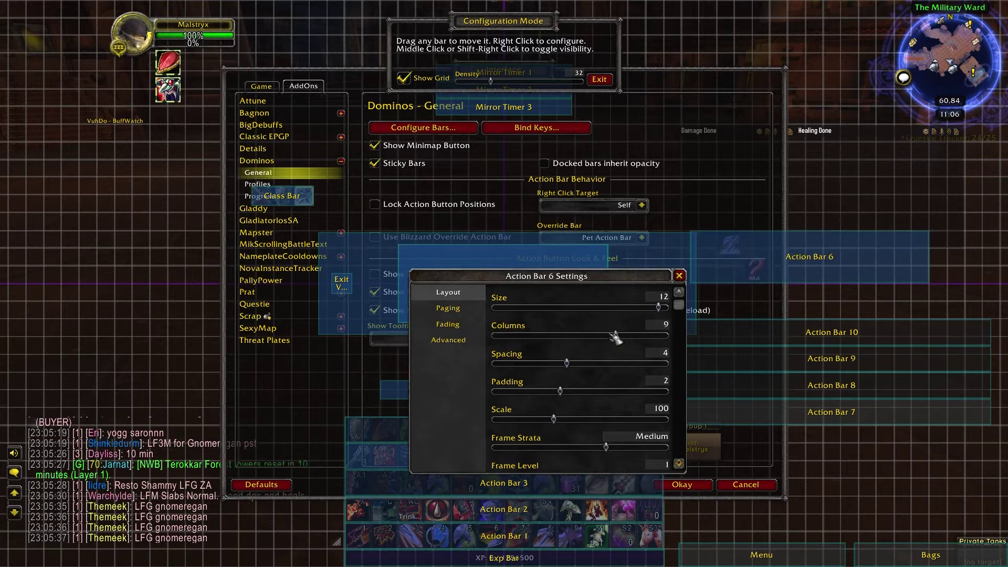
drag(530, 334, 515, 340)
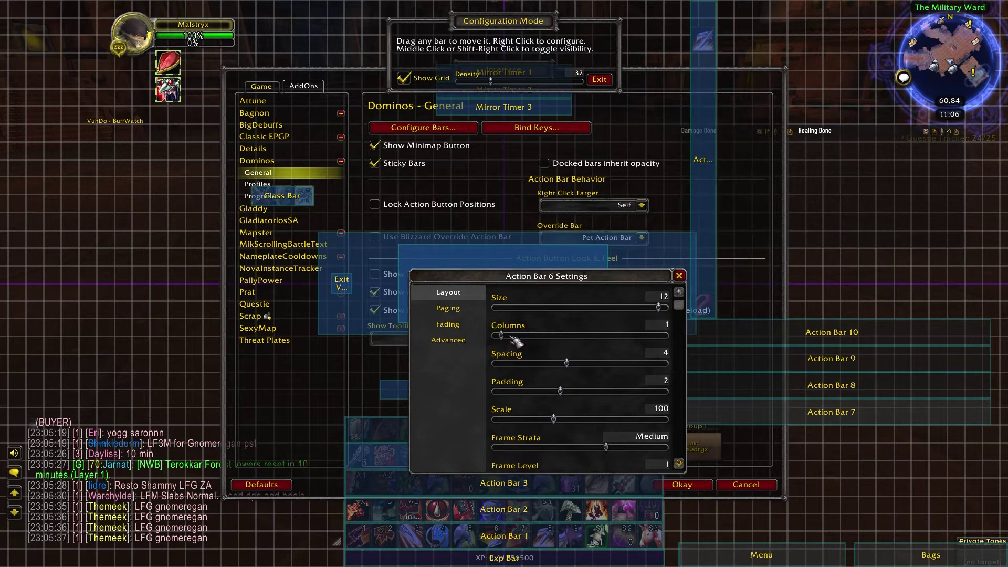
click(514, 336)
drag(726, 236, 1003, 265)
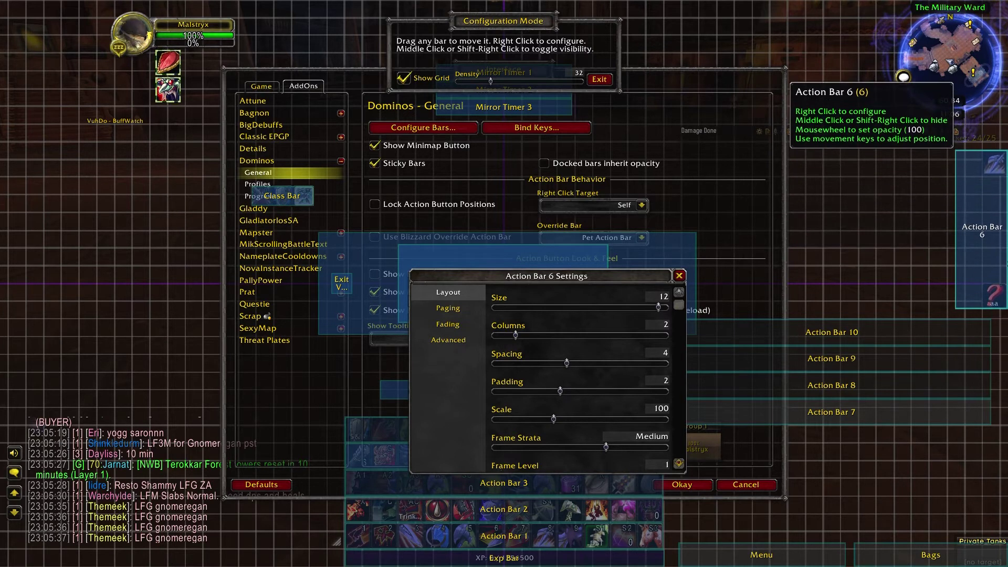
- Close the Action Bar 6 settings and leave bar configuration mode
click(679, 275)
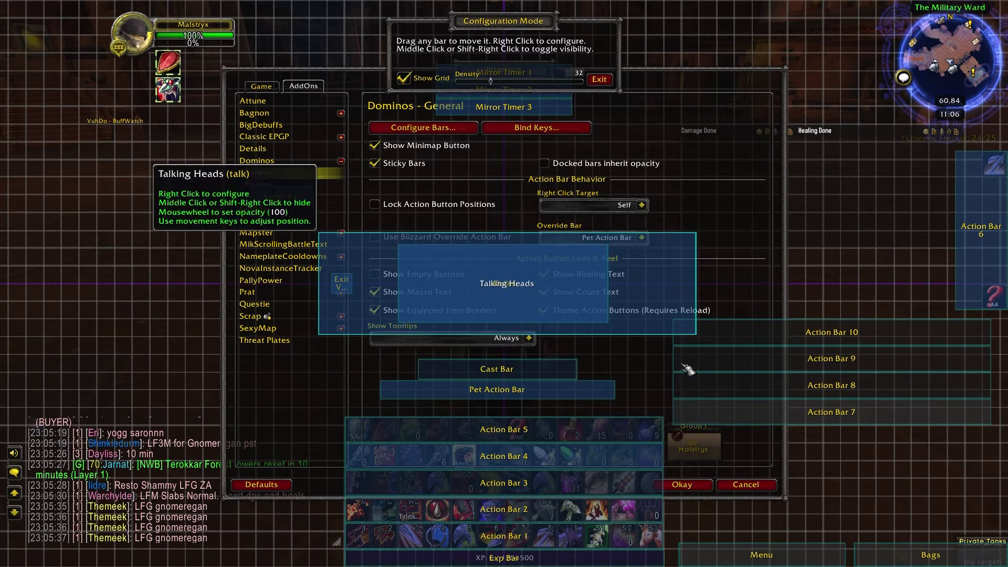
key(Escape)
click(599, 80)
- Place two scrolls from the inventory into the adjacent empty Action Bar 6 slots above the red question-mark macro, and close the inventory
key(b)
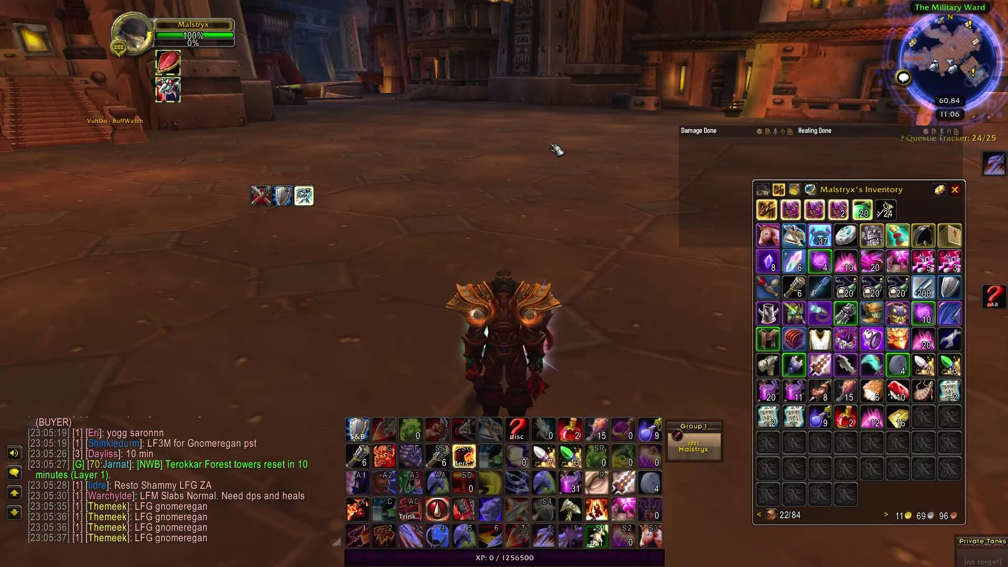
key(a)
key(d)
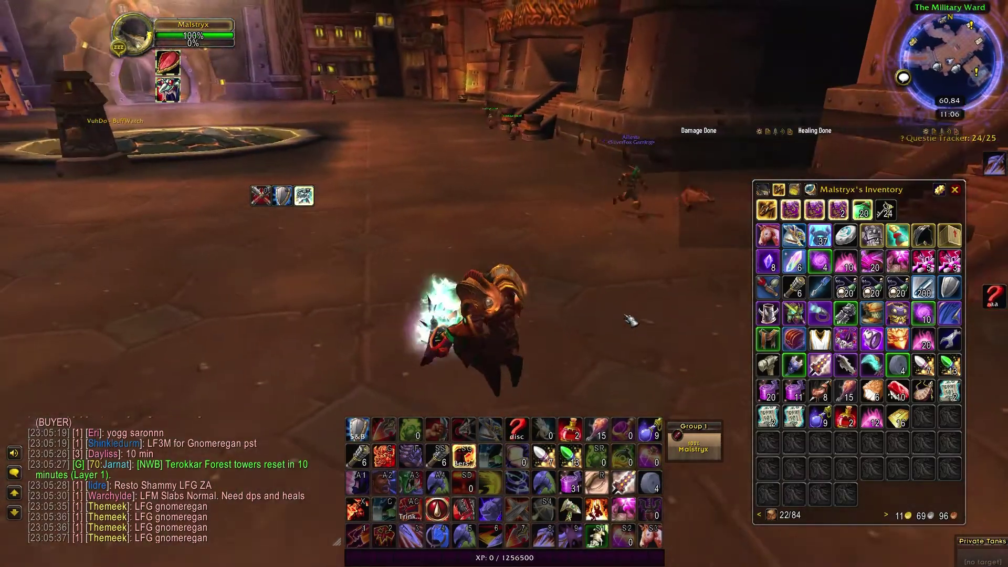
key(a)
key(d)
drag(773, 419, 994, 270)
key(a)
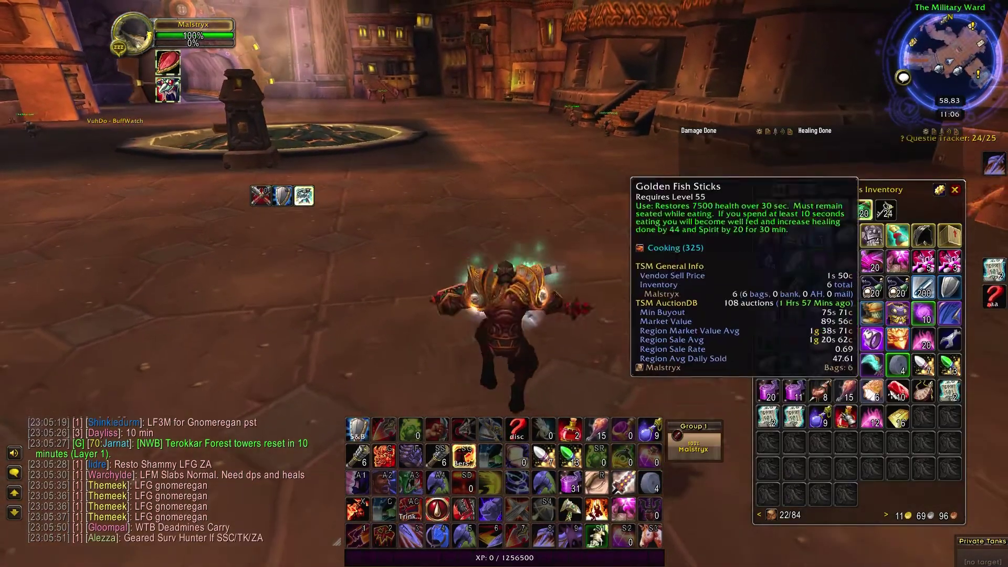
drag(793, 417, 993, 242)
key(space)
key(d)
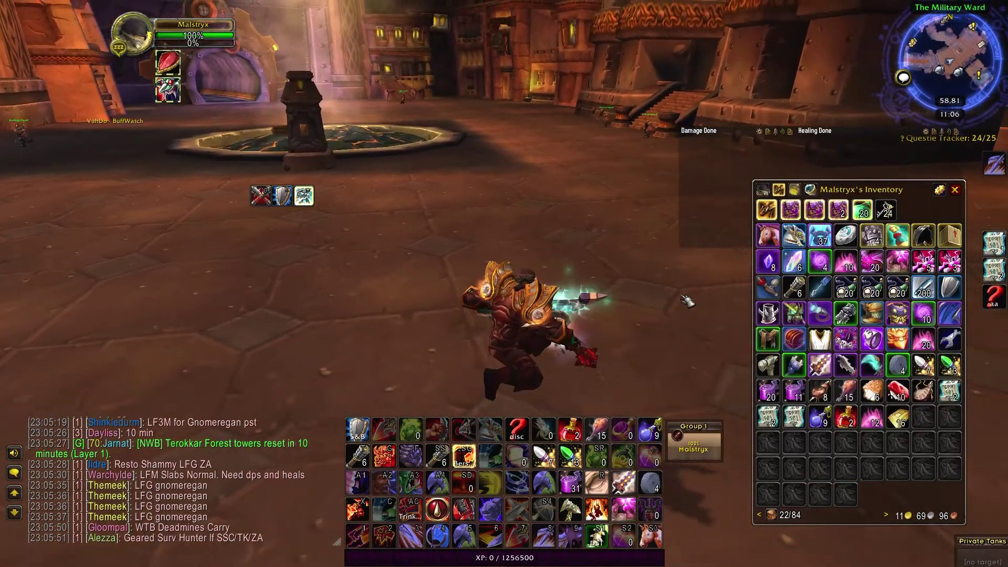
key(b)
- Move the Group 1 frame to the left edge of the game view and the Damage Done and Healing Done windows beside the action bars
key(a)
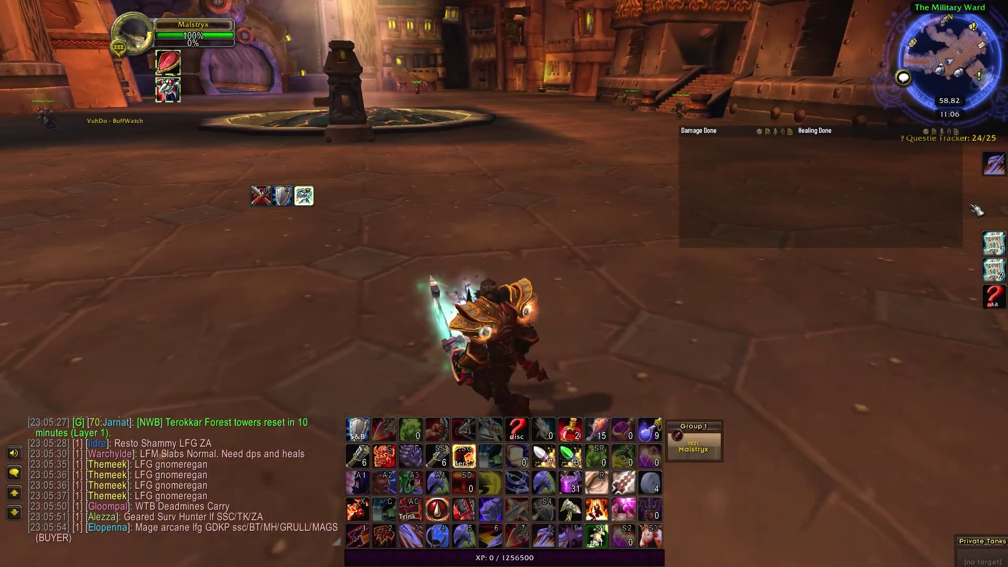
key(a)
drag(836, 203, 793, 313)
key(d)
mouse_move(722, 273)
mouse_down()
mouse_move(726, 310)
mouse_move(712, 298)
mouse_up()
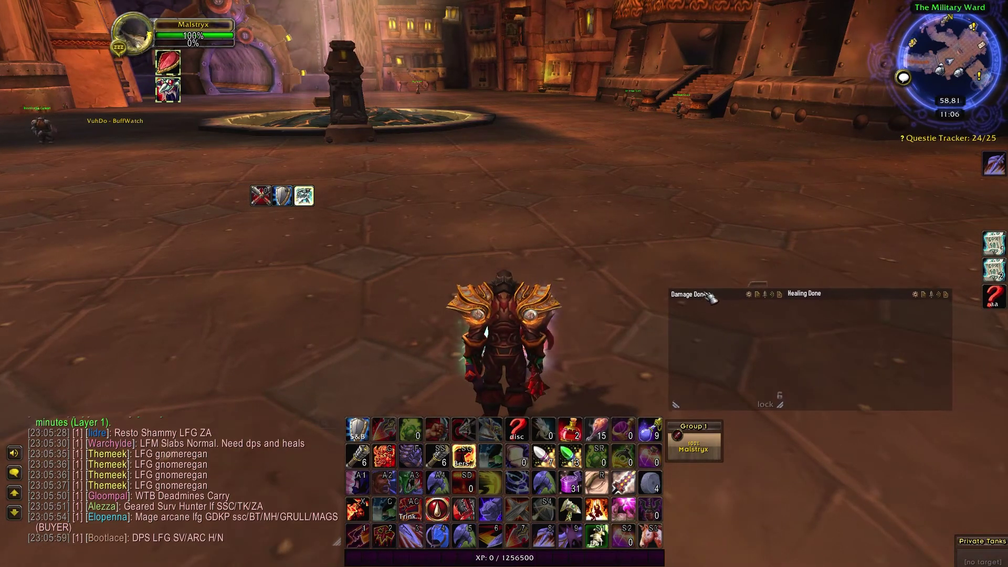
drag(259, 211, 89, 248)
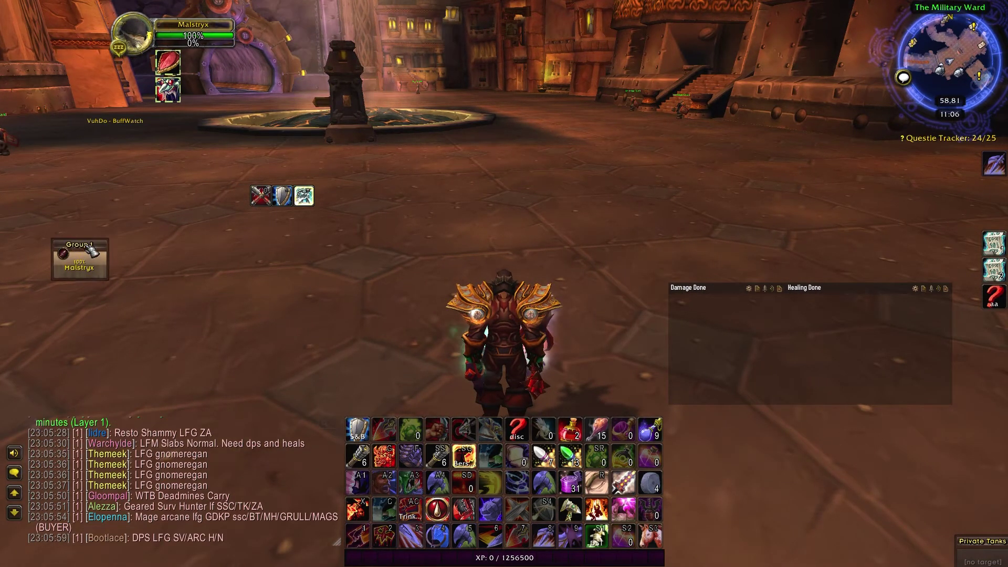
drag(694, 307, 689, 431)
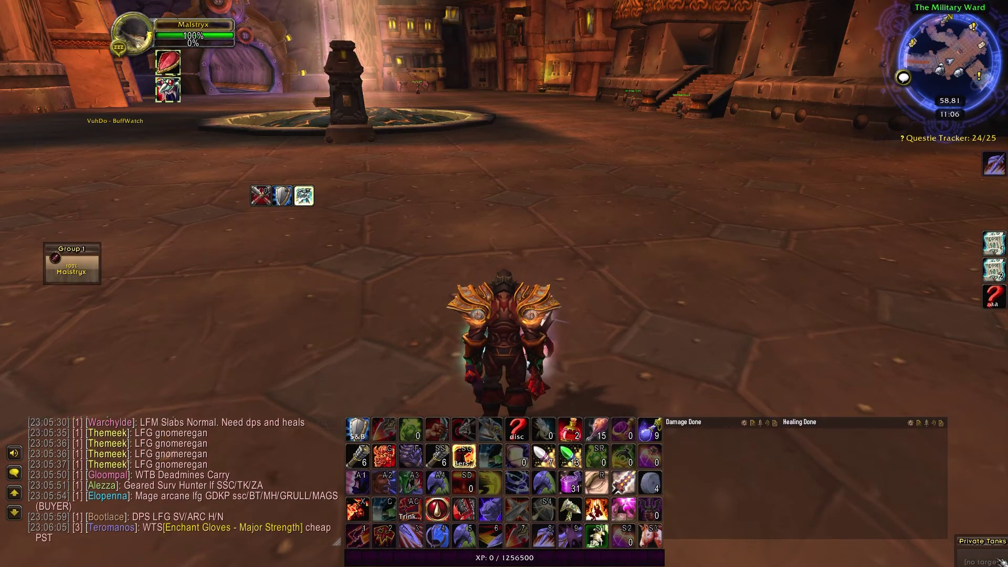
- Resize the Damage Done and Healing Done windows to fill the corner between the action bars and the right edge of the game view
mouse_move(943, 543)
mouse_down()
mouse_move(958, 549)
mouse_move(913, 540)
mouse_up()
drag(721, 427, 705, 259)
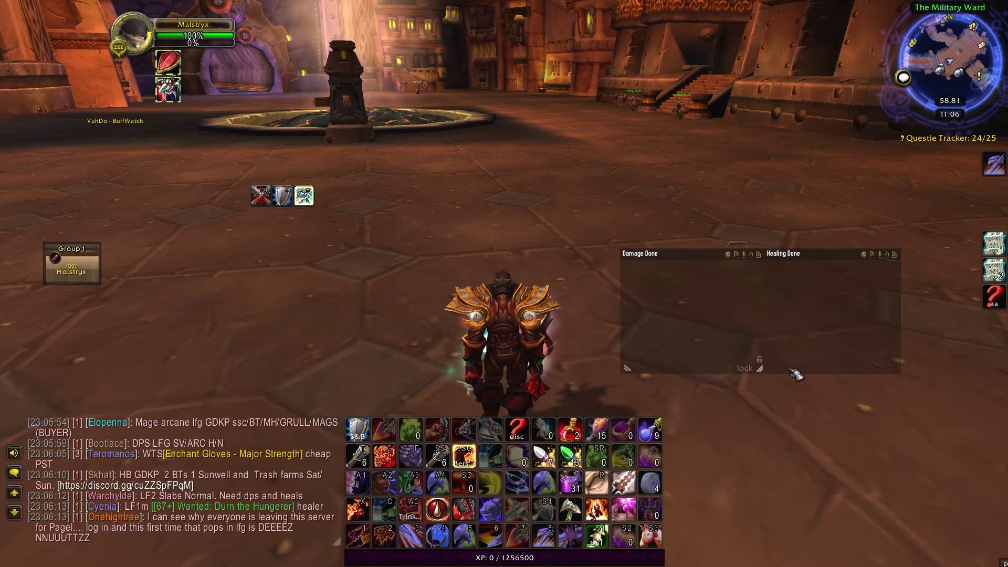
mouse_move(701, 254)
mouse_down()
mouse_move(735, 352)
mouse_move(726, 421)
mouse_up()
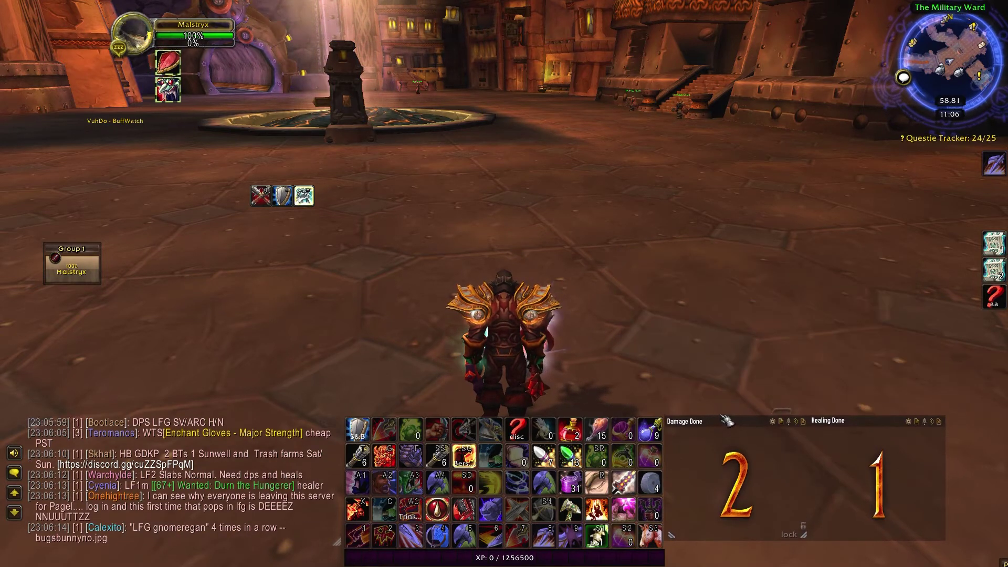
mouse_move(942, 543)
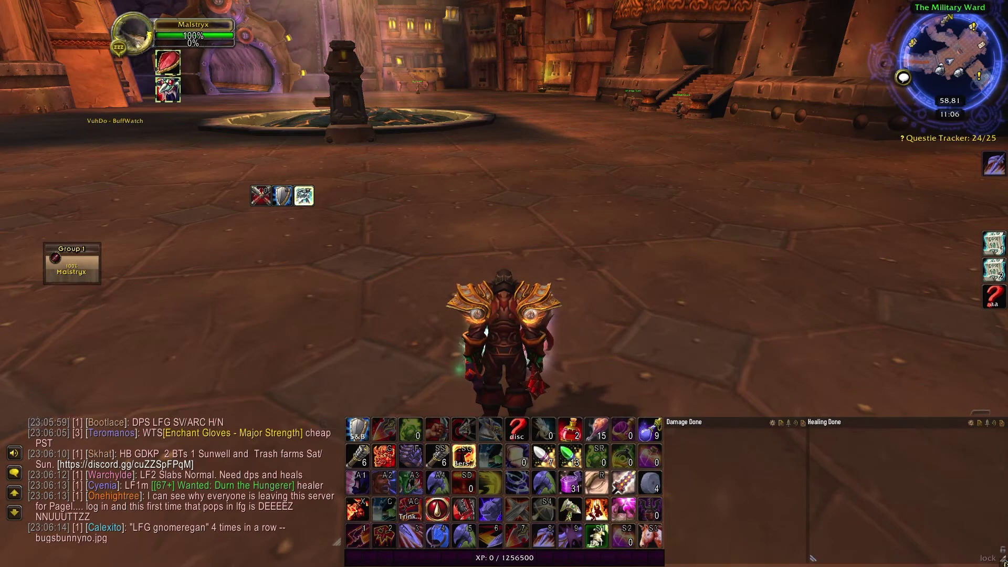
key(w)
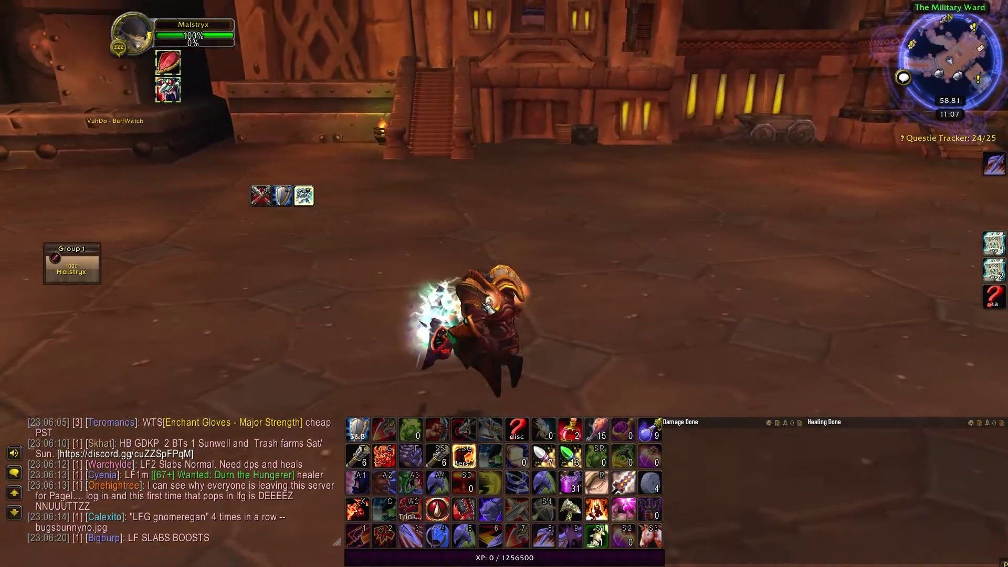
drag(482, 303, 577, 304)
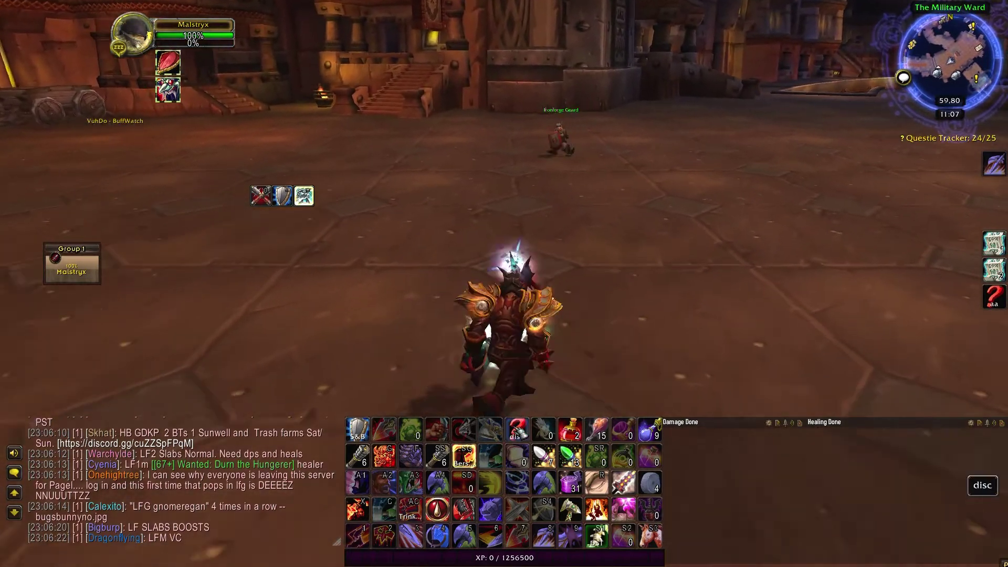
key(a)
key(d)
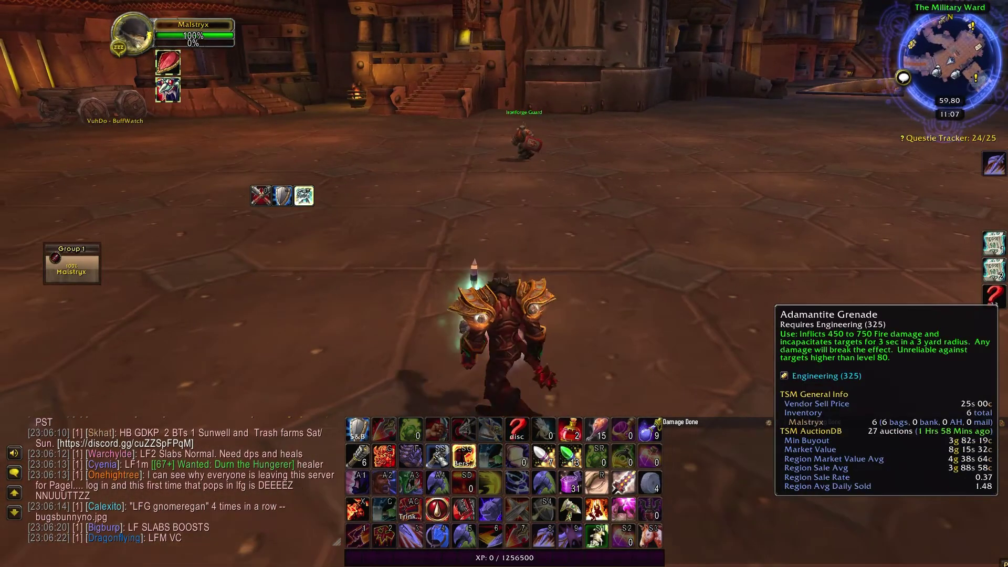
key(d)
key(space)
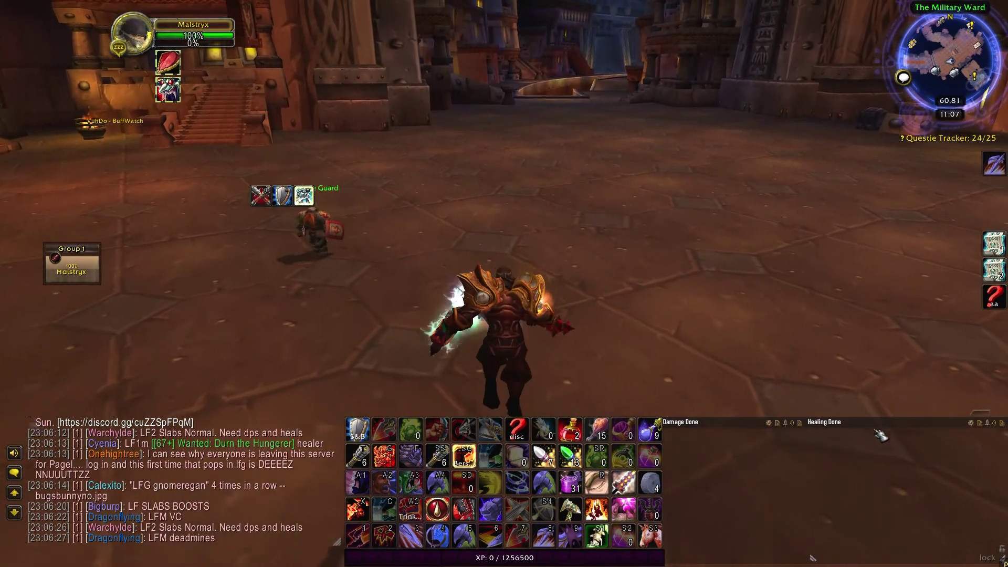
- Switch the Healing Done window to the Tiny Threat plugin
key(space)
right_click(877, 432)
key(space)
right_click(882, 432)
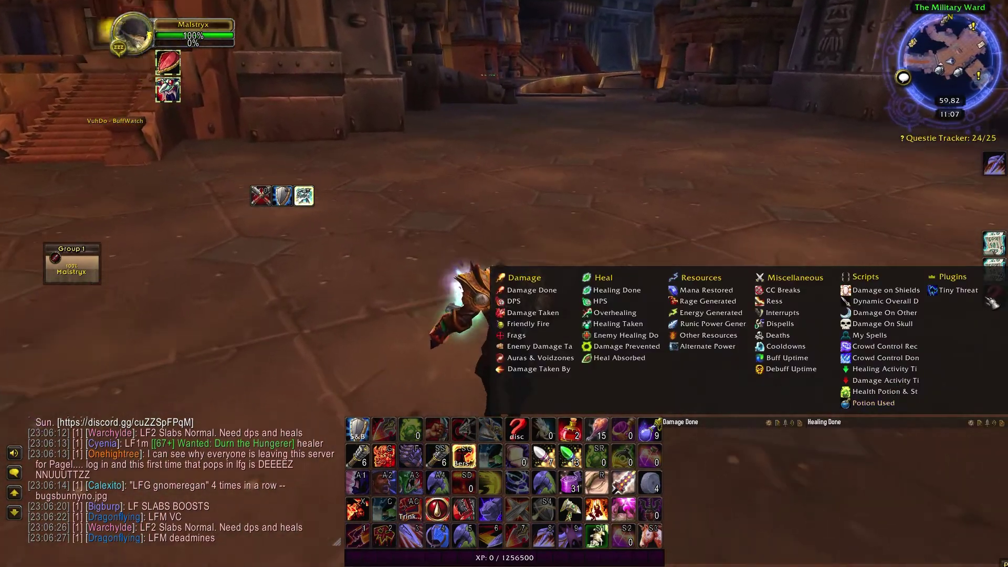
click(957, 290)
key(d)
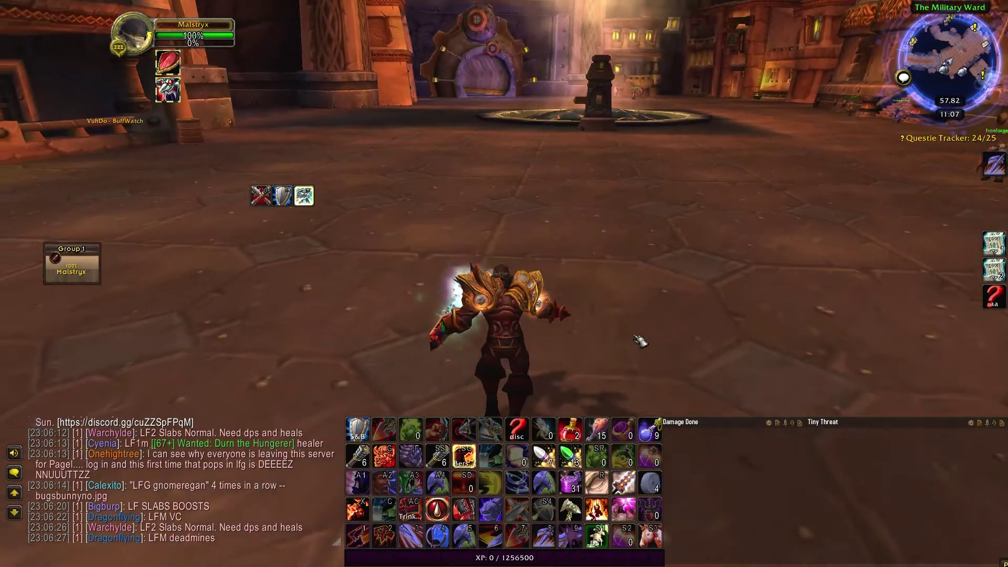
key(d)
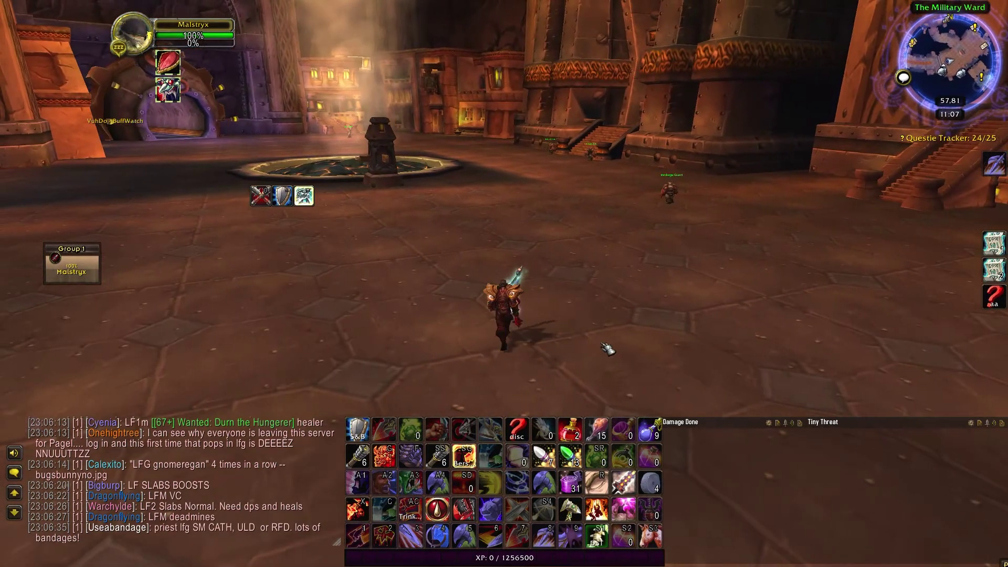
key(q)
key(shift+e)
key(a)
key(d)
- Reopen bar configuration with /dominos and arrange the Class Bar and Cast Bar directly above Action Bar 5, with the Pet Action Bar above them
key(slash)
text(dominos)
key(Return)
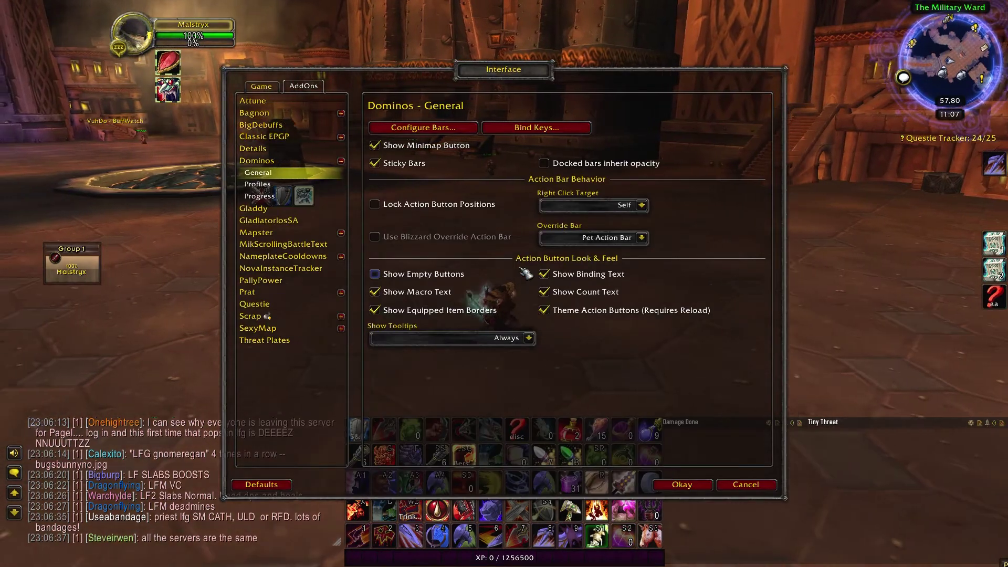
click(423, 128)
click(697, 482)
drag(282, 195, 397, 414)
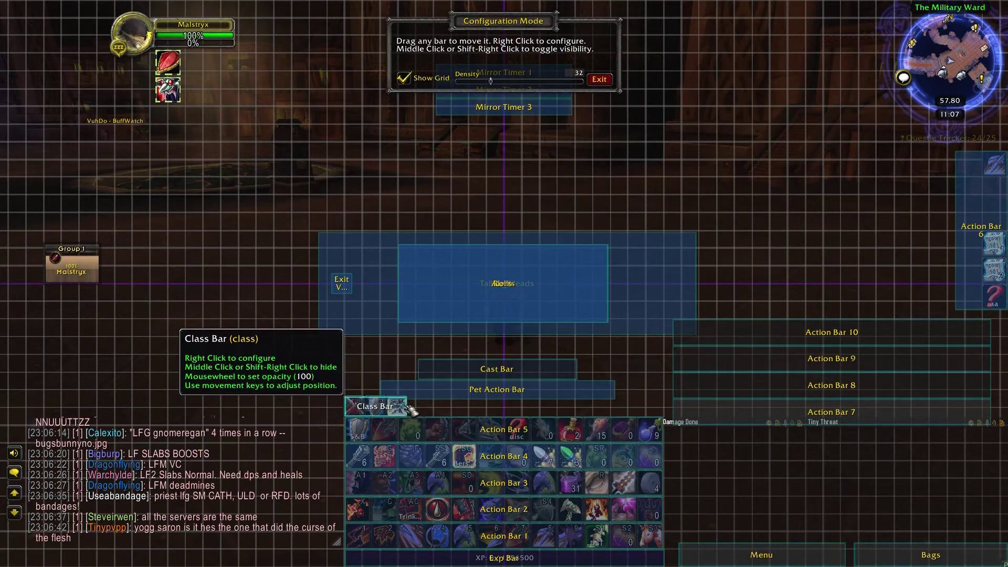
drag(464, 400, 468, 380)
drag(499, 350, 527, 394)
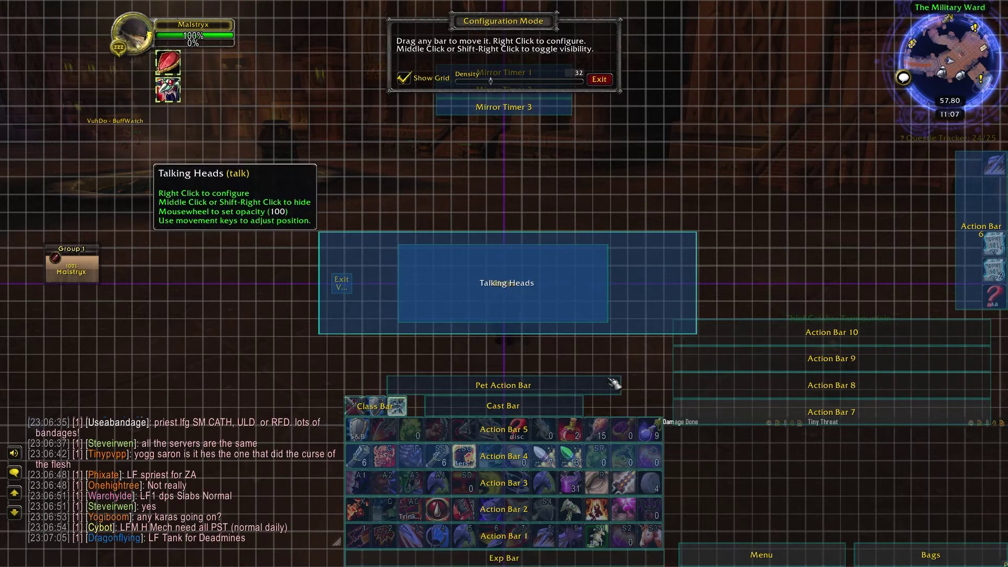
- Lower the stacked action bars to the bottom edge of the game view
drag(590, 528, 595, 527)
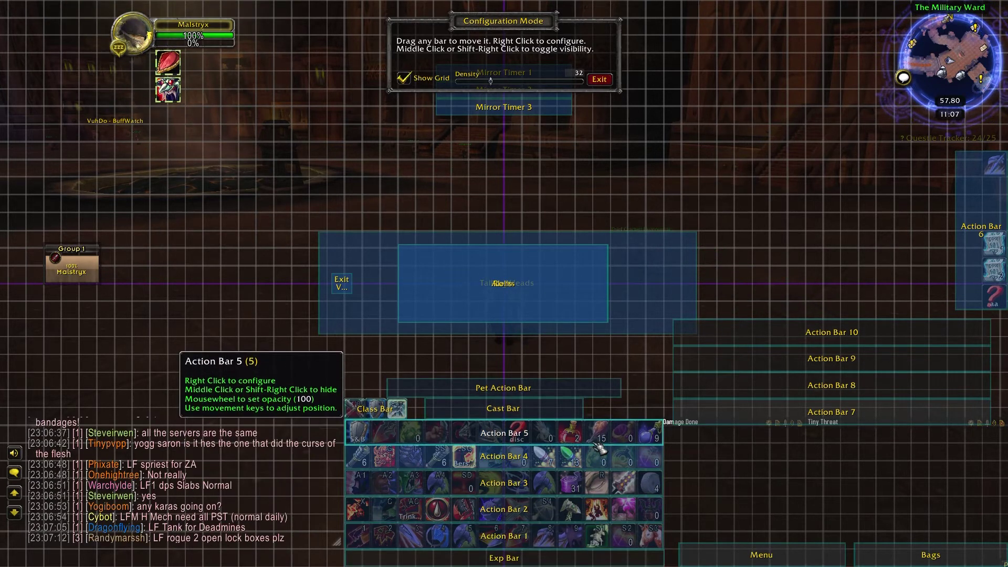
drag(600, 457, 602, 476)
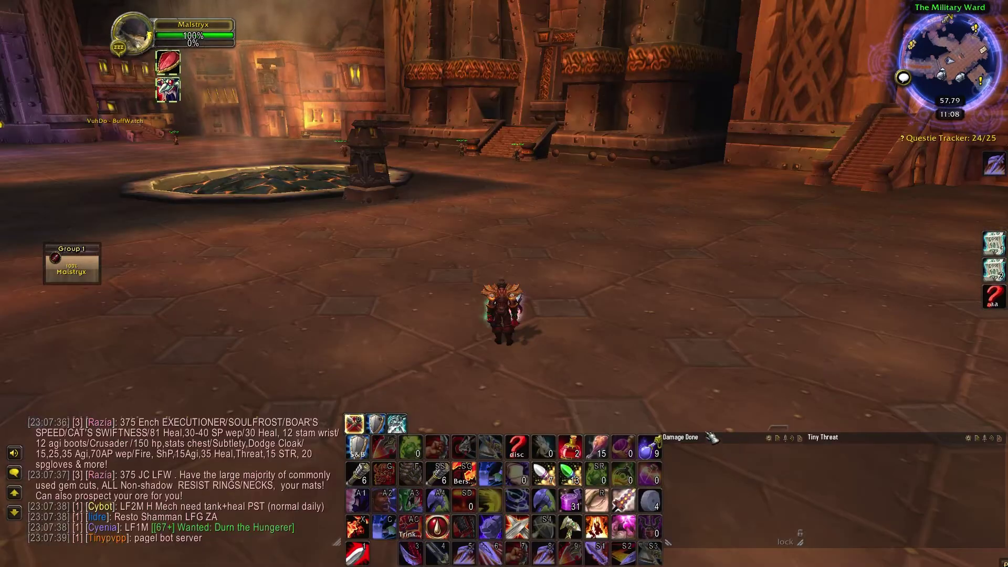
- Unlock the player frame and move it just above the Class Bar, in line with the start of the action bars
key(w)
key(space)
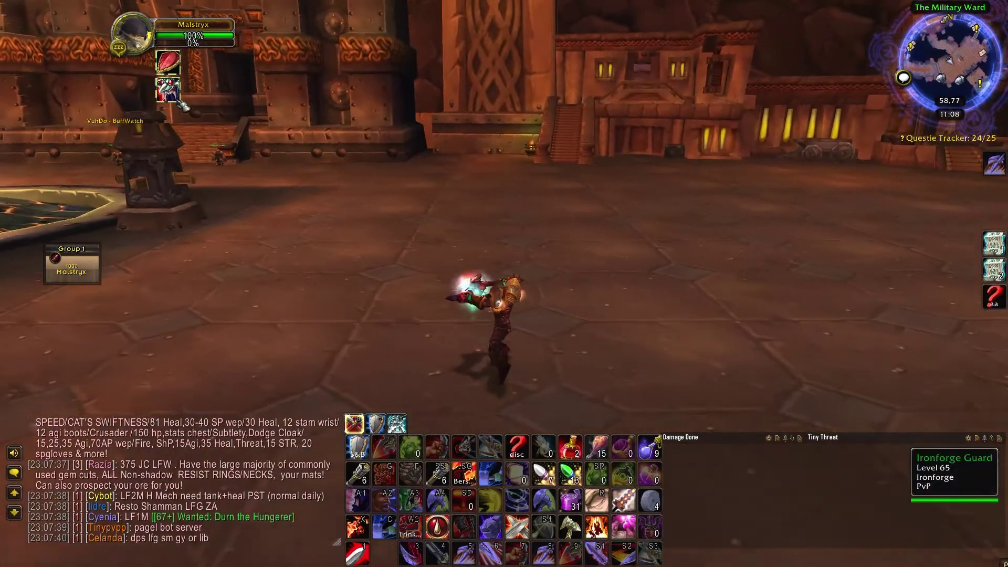
right_click(136, 36)
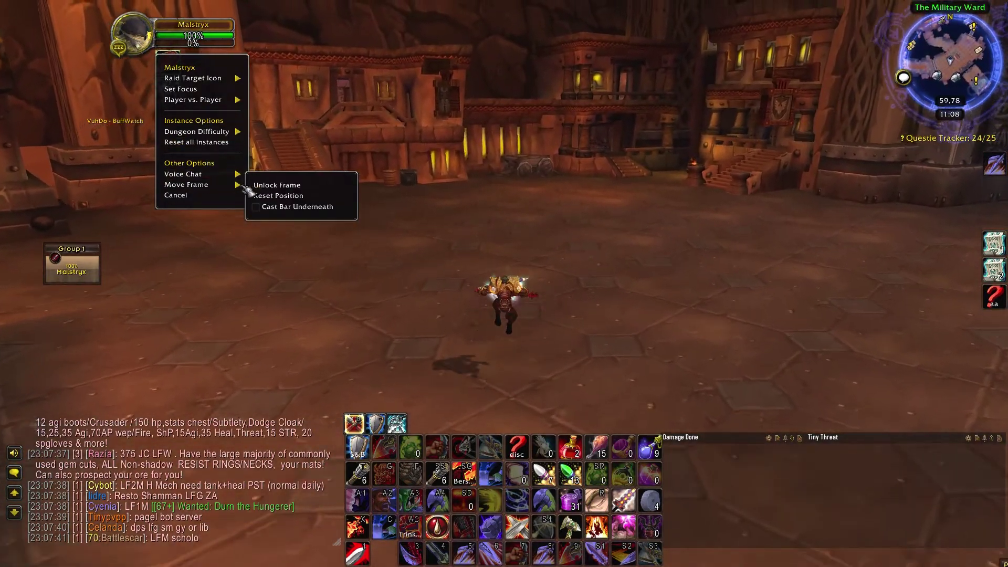
mouse_move(200, 77)
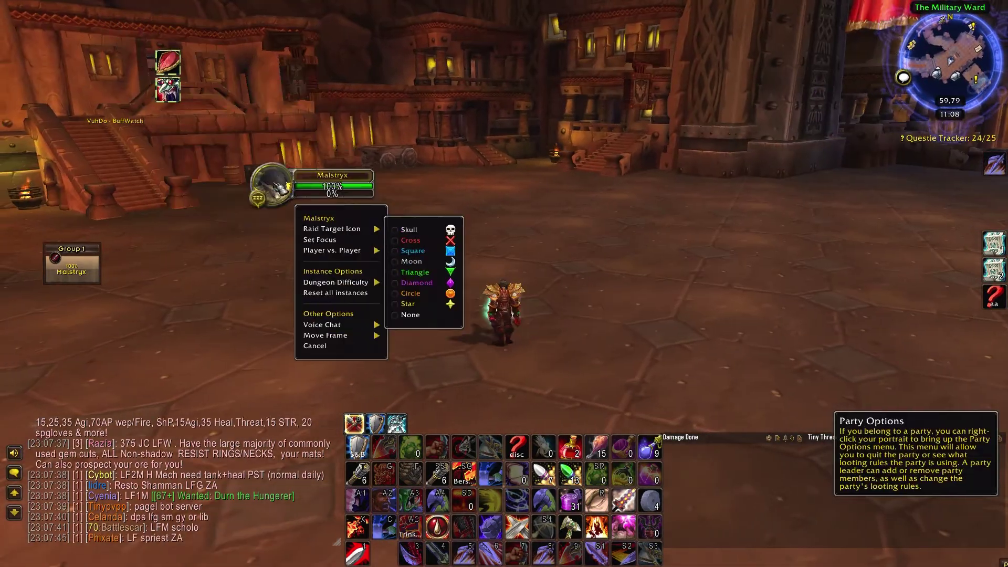
drag(272, 183, 359, 342)
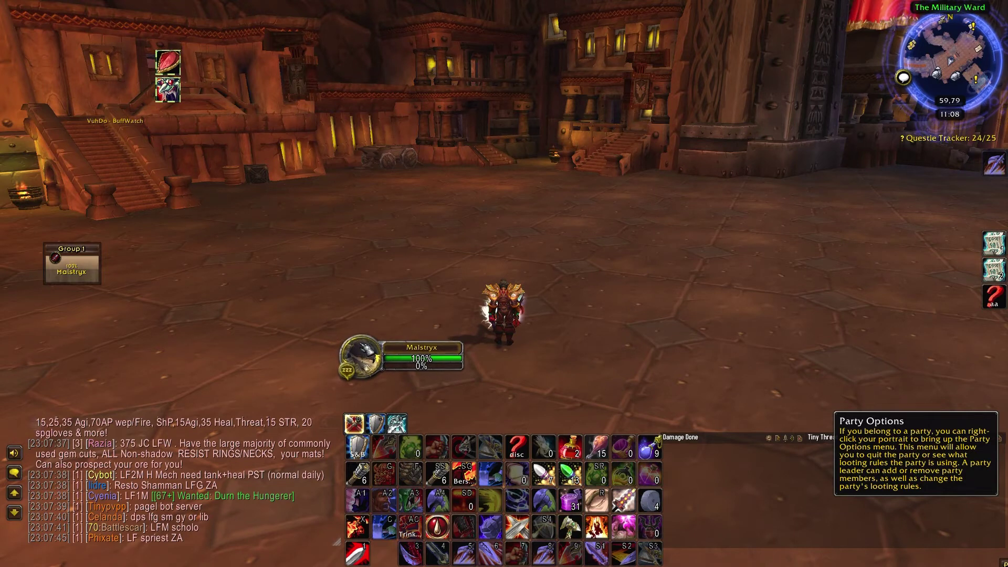
- Target the own character, unlock the target frame and place it opposite the player frame above the end of the action bars
key(q)
right_click(339, 33)
key(e)
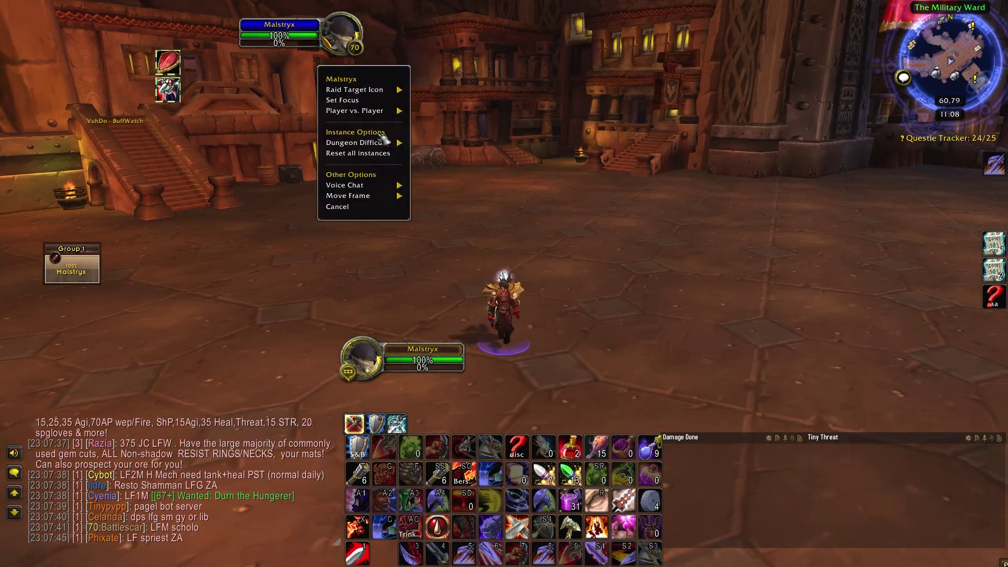
mouse_move(388, 111)
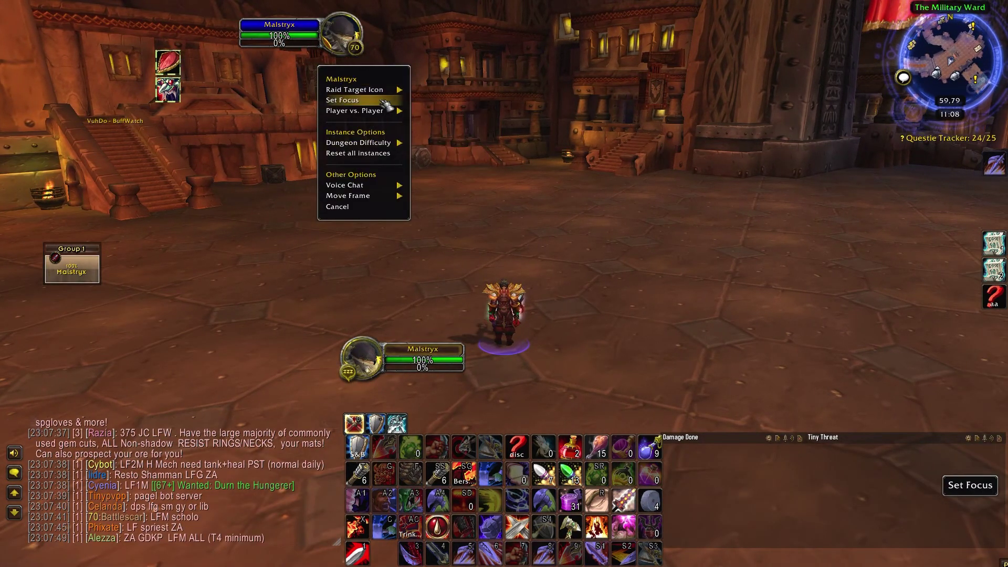
click(414, 195)
drag(283, 34, 521, 330)
drag(573, 313, 629, 337)
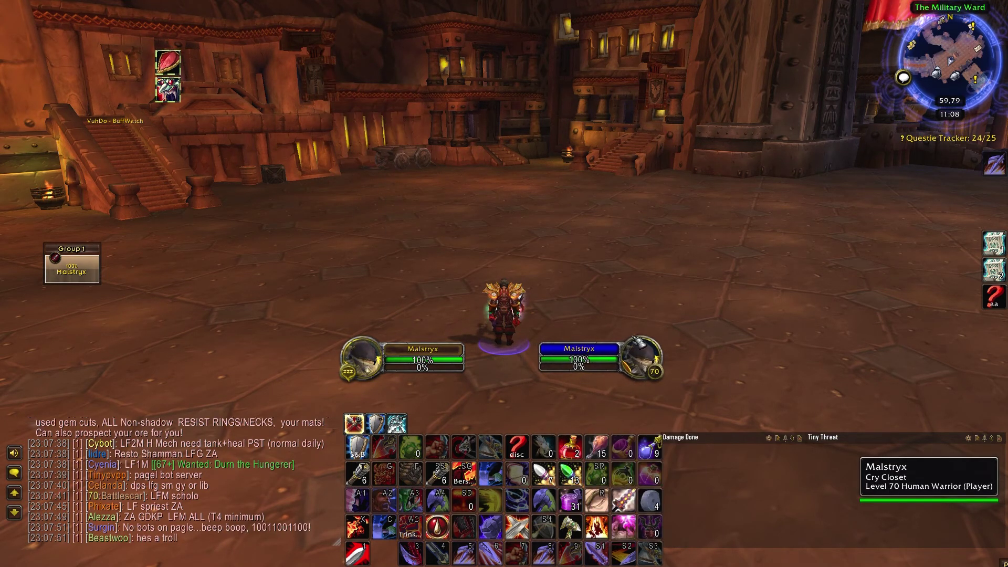
- Lock the target frame in its new position
key(d)
right_click(635, 351)
mouse_move(683, 520)
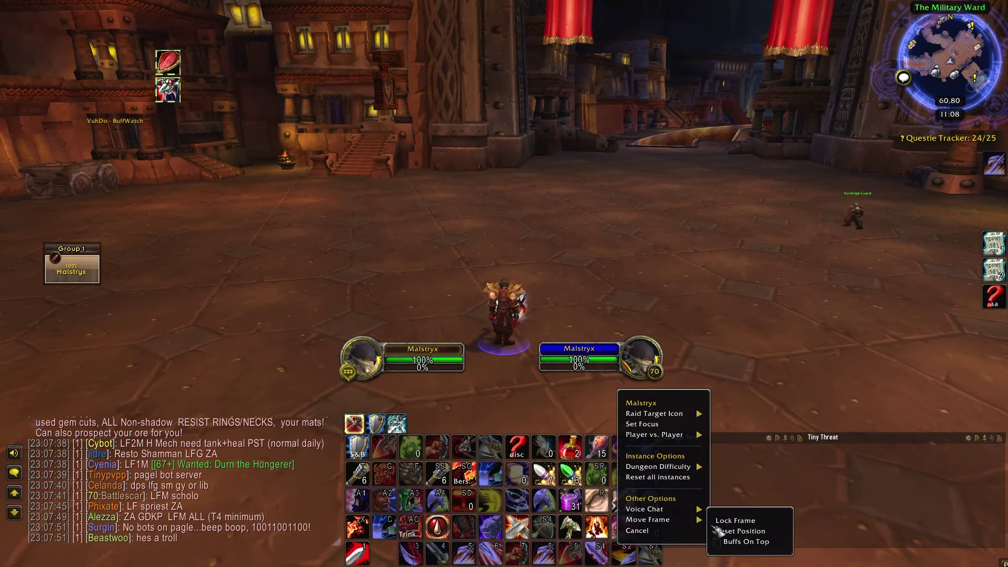
key(d)
click(517, 310)
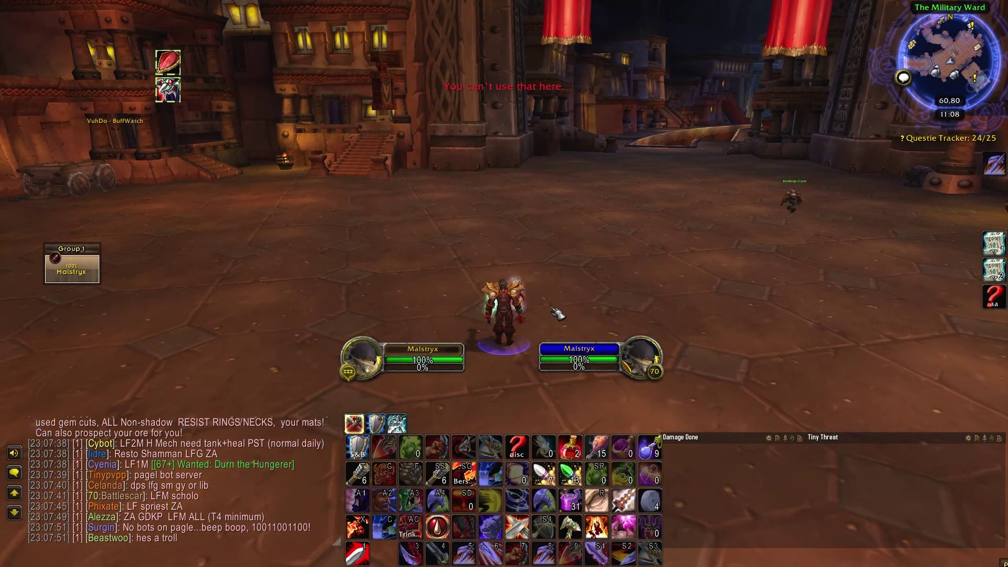
- Summon the Swift White Steed to check where the player and target cast bars appear
key(=)
key(shift+3)
drag(549, 279, 623, 272)
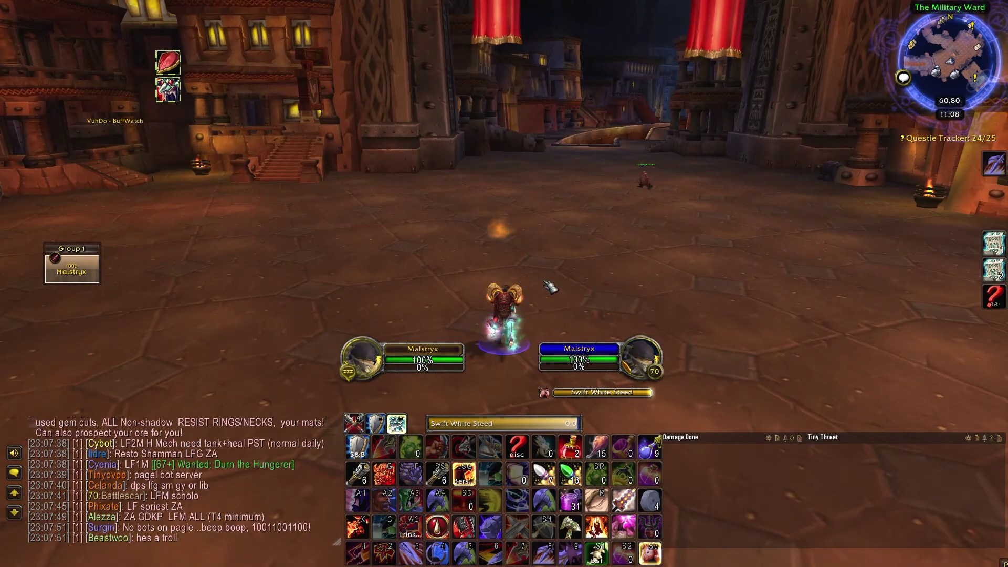
key(a)
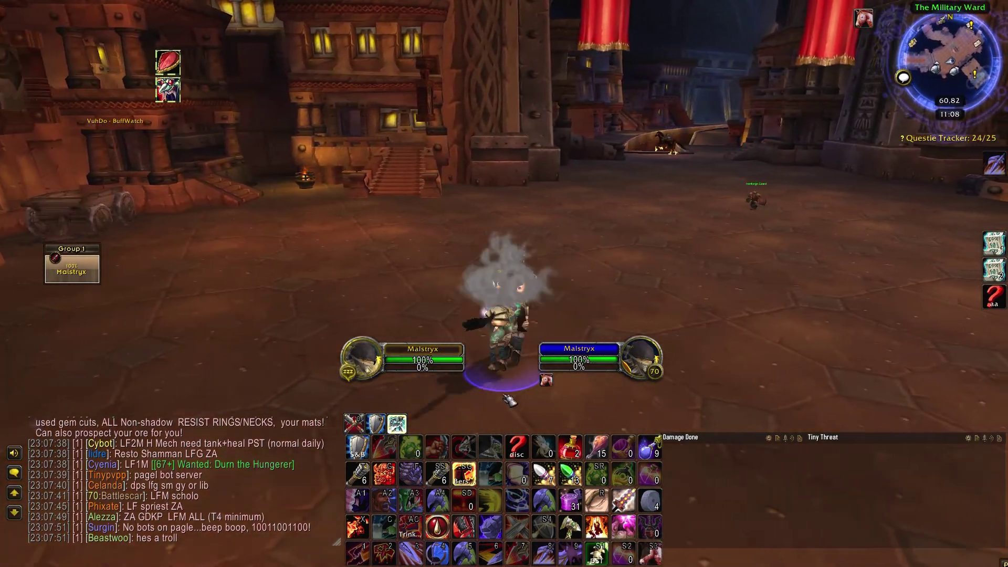
key(shift+3)
mouse_move(512, 273)
mouse_down()
mouse_move(278, 273)
mouse_move(497, 281)
mouse_up()
key(w)
key(space)
key(space)
key(w)
key(space)
key(w)
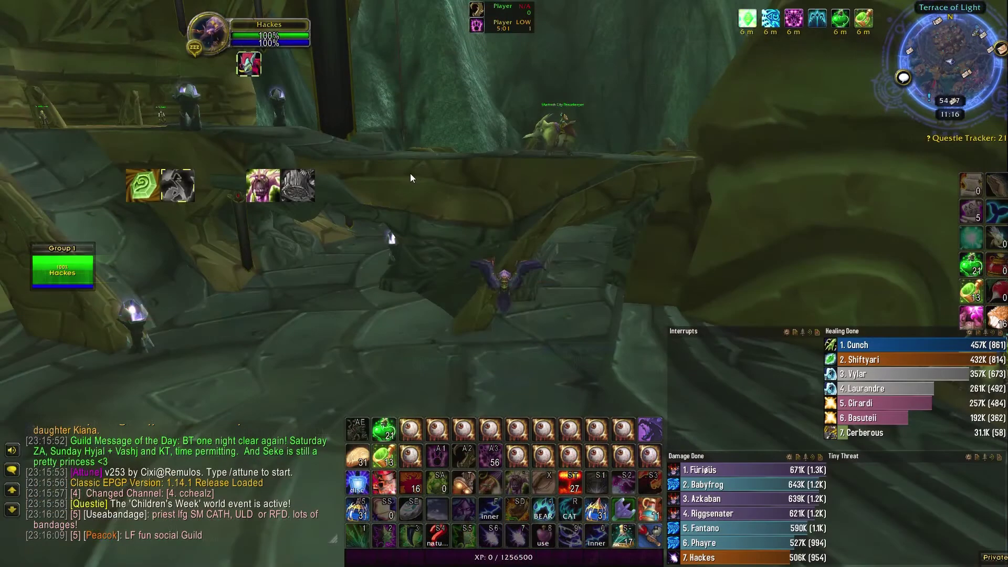
- Land the druid in the Terrace of Light, shift it back to its normal form and close the whisper window
key(space)
key(w)
drag(473, 243, 567, 310)
key(w)
key(alt+e)
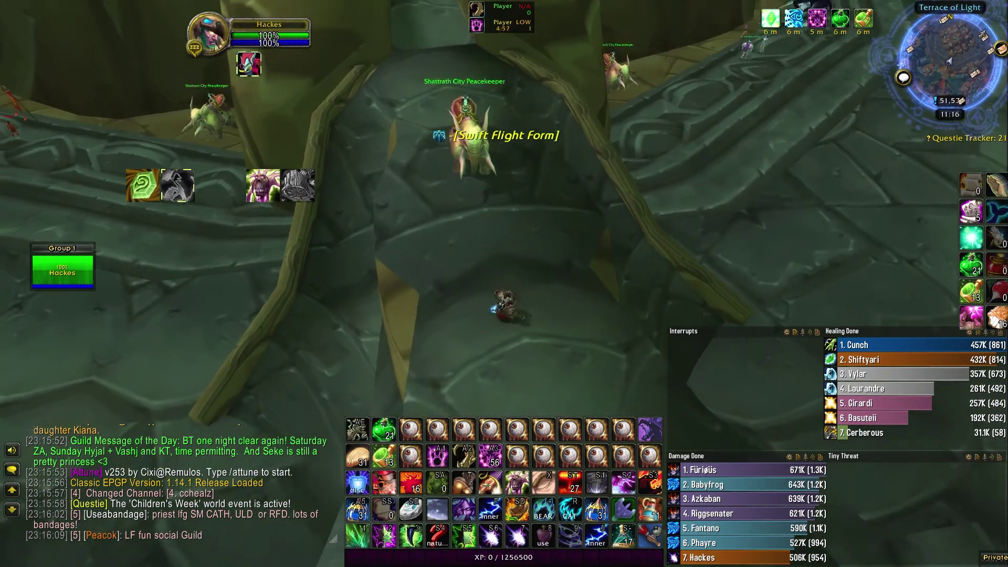
drag(468, 249, 294, 249)
key(alt+e)
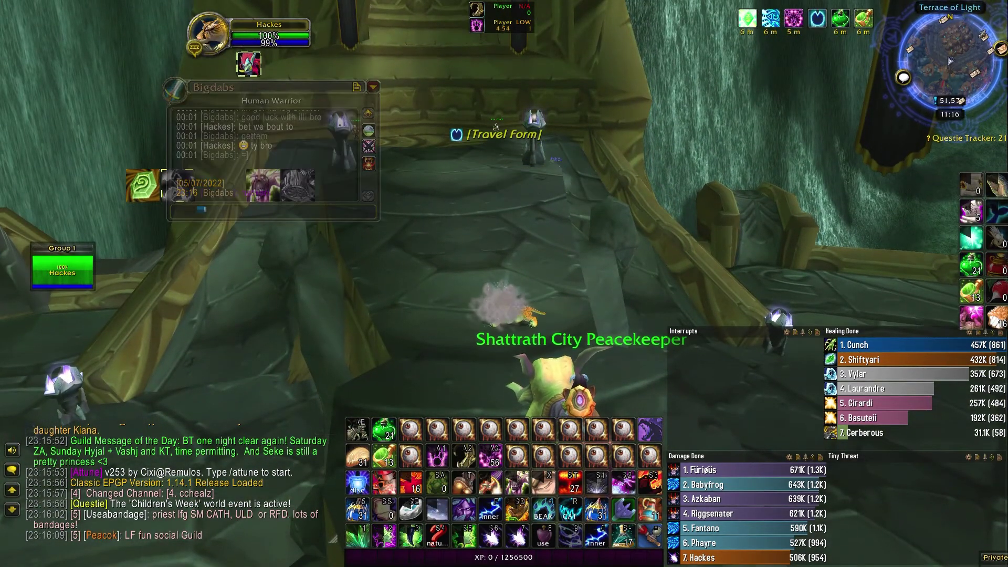
drag(468, 248, 478, 252)
key(alt+e)
click(373, 86)
- Examine the druid's interface layout, reveal the hidden buttons around the minimap, and toggle the whole interface off and on
drag(399, 157, 630, 157)
scroll(483, 225, up, 3)
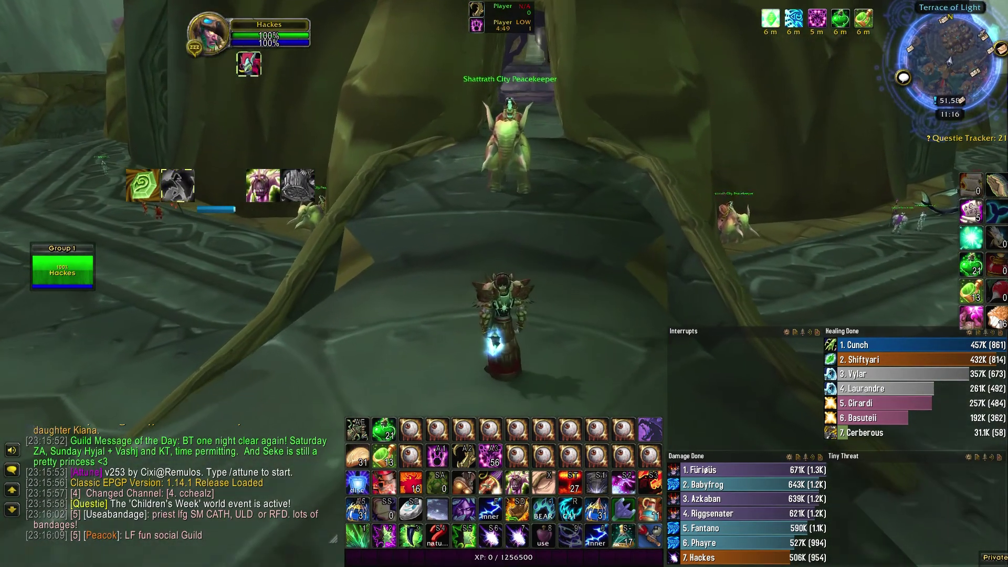
drag(484, 225, 435, 265)
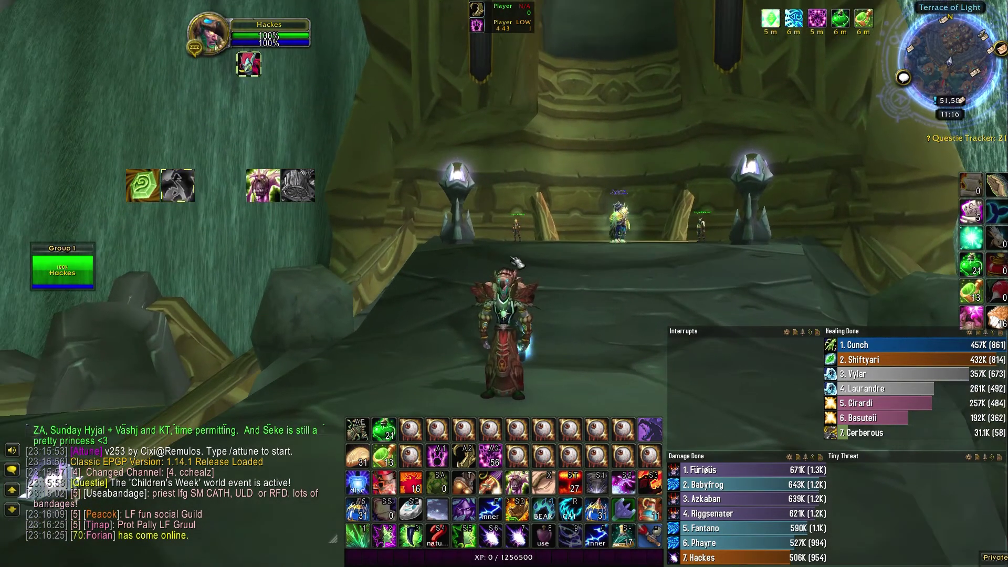
drag(517, 263, 504, 281)
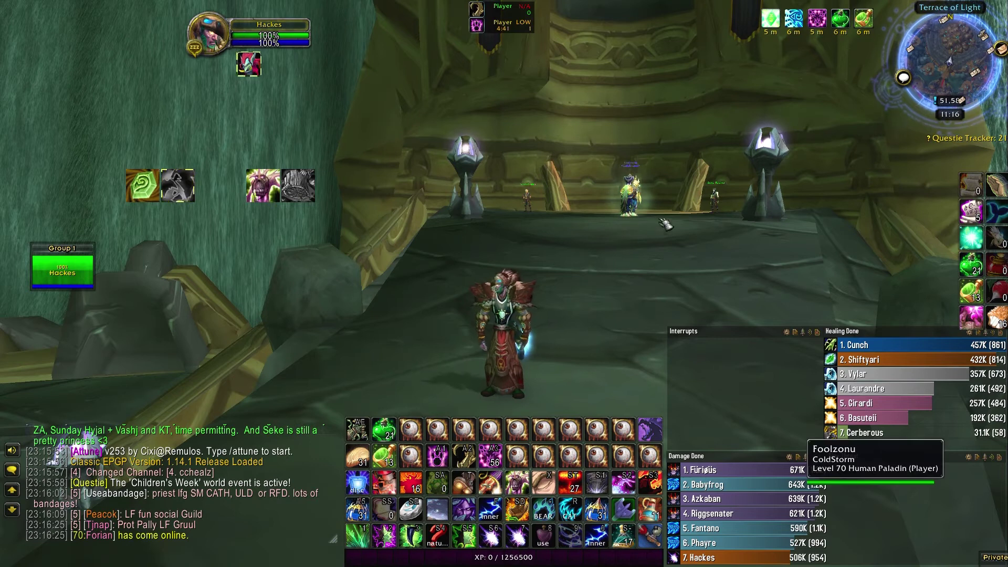
mouse_move(945, 80)
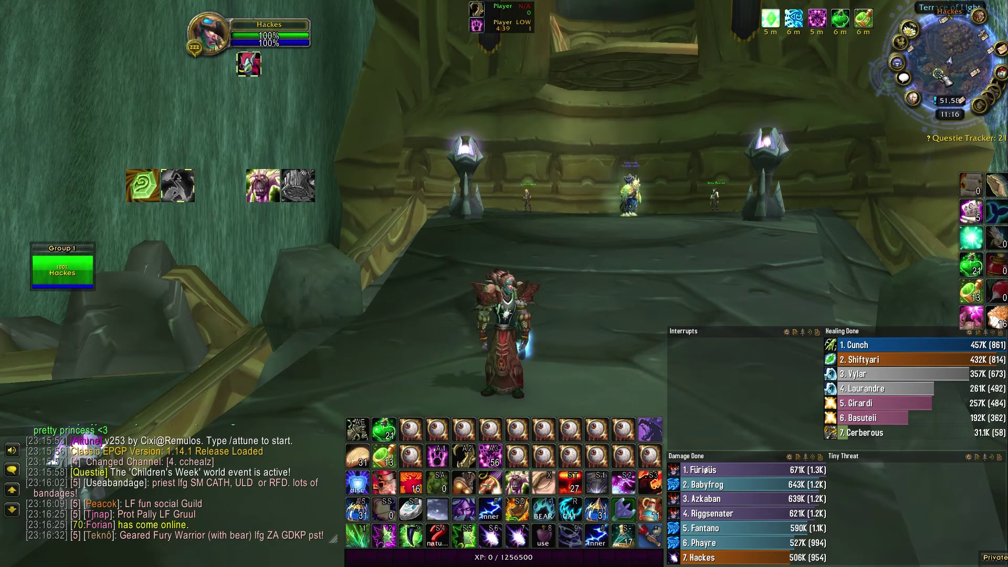
key(alt+z)
key(alt+z)
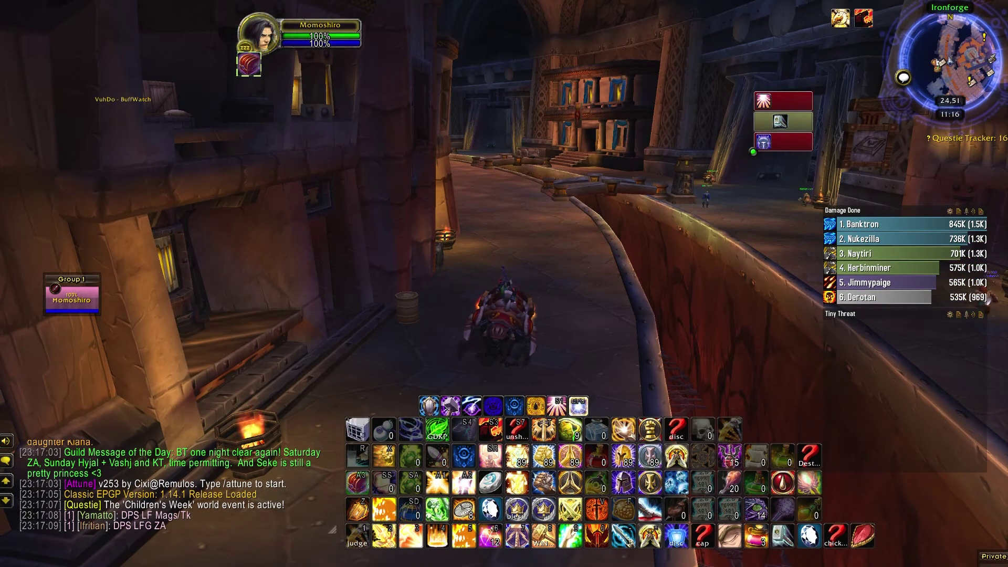
drag(542, 301, 543, 302)
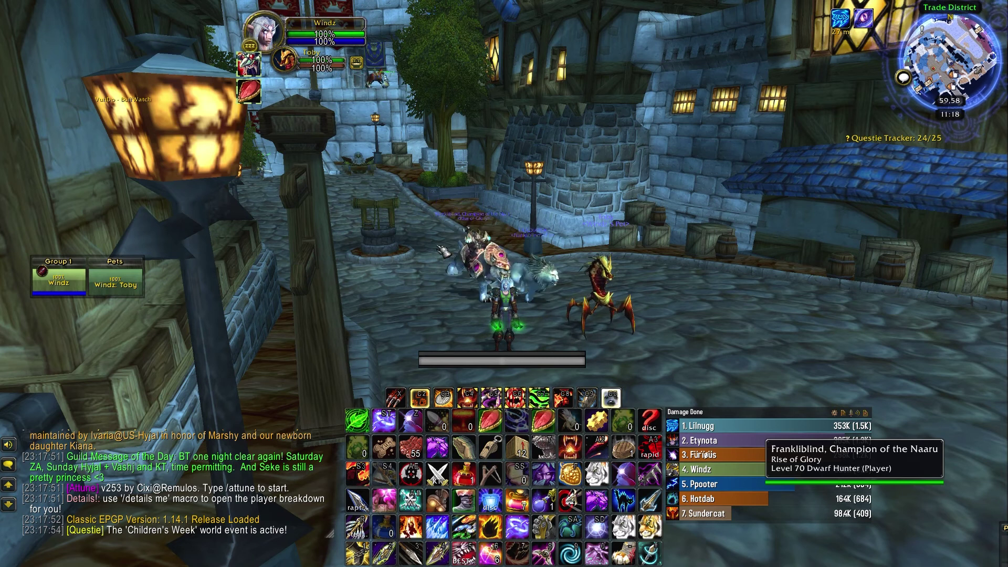
- Narrow the hunter's Damage Done window beside the action bars by pulling its outer edge slightly inward
drag(443, 251, 391, 251)
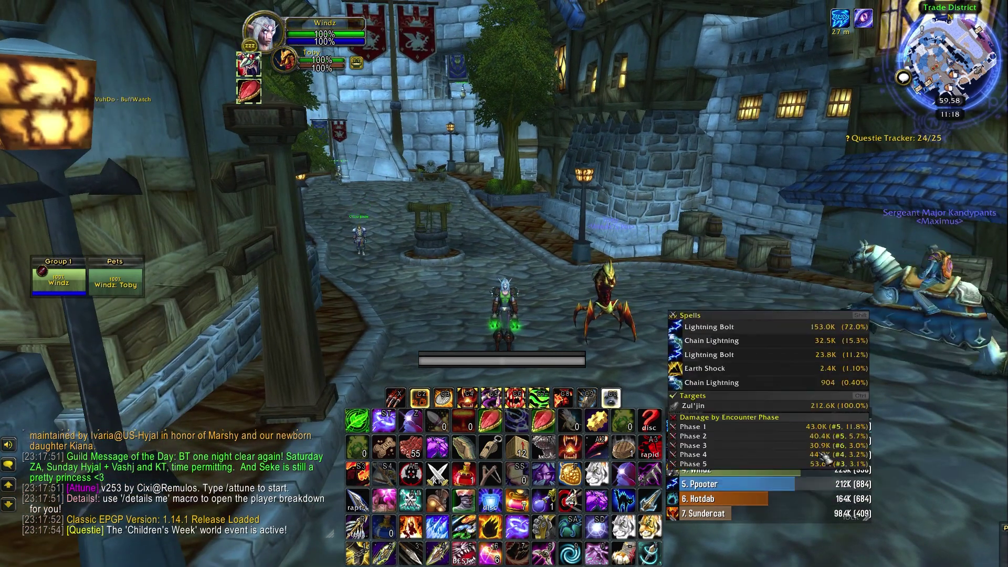
drag(869, 525, 831, 534)
drag(635, 387, 604, 387)
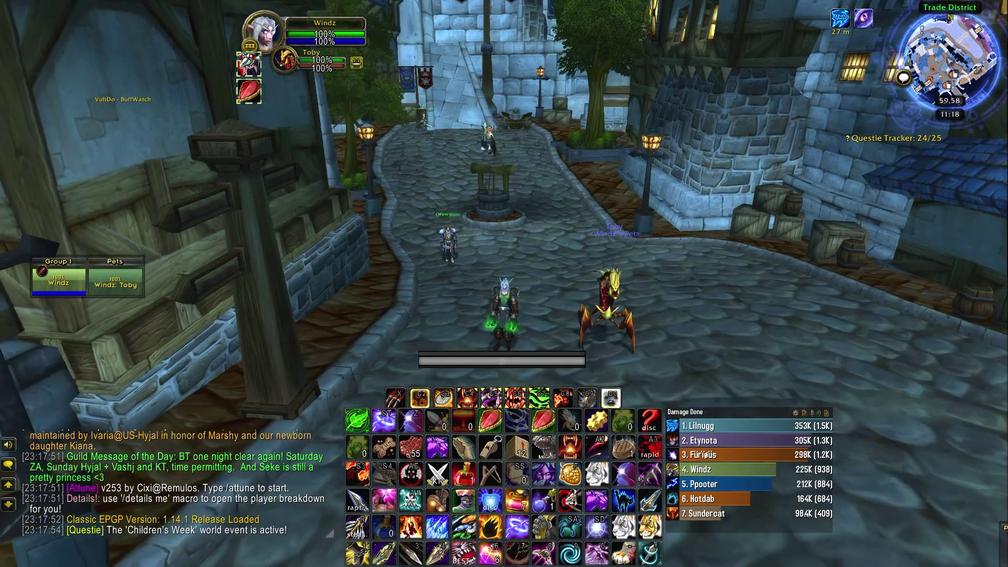